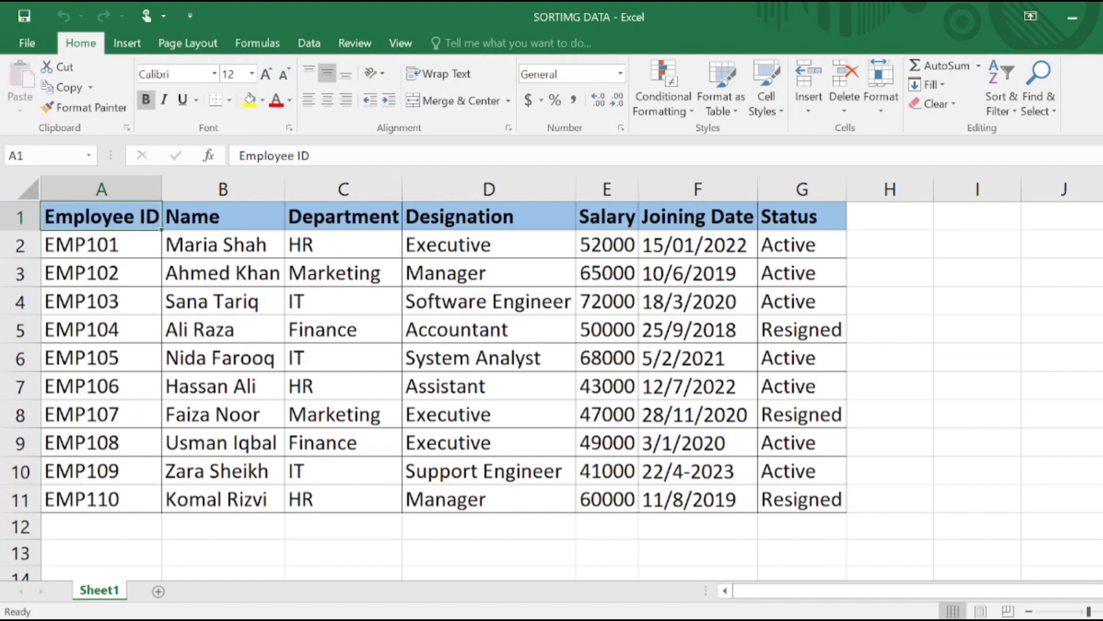
# Examine the employee table and its column headers from Employee ID through Status
pyautogui.click(642, 466)
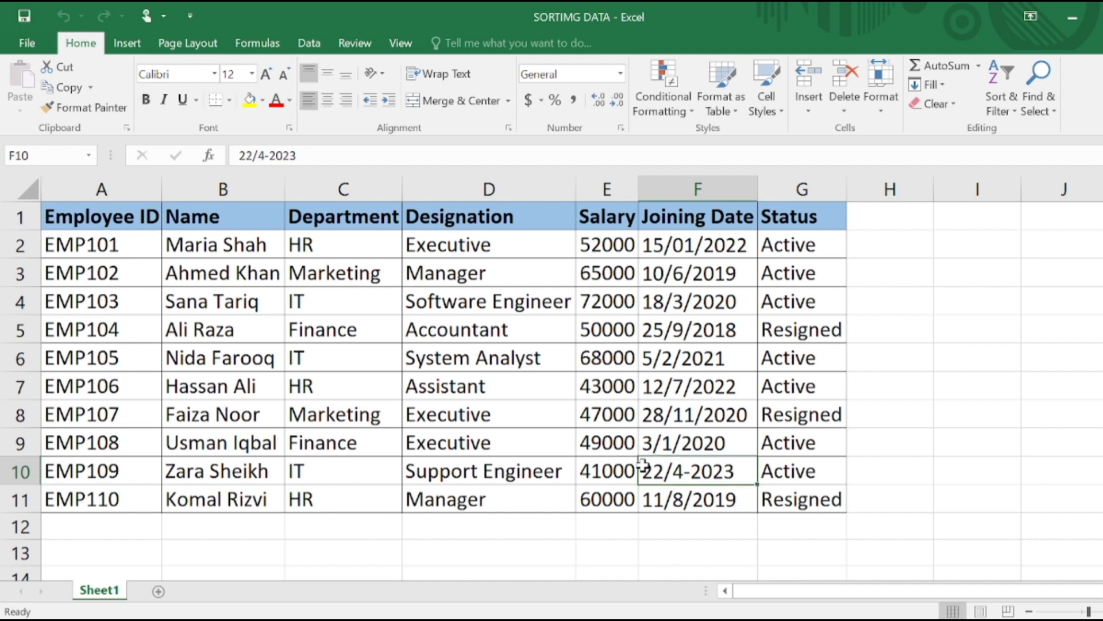
pyautogui.click(554, 310)
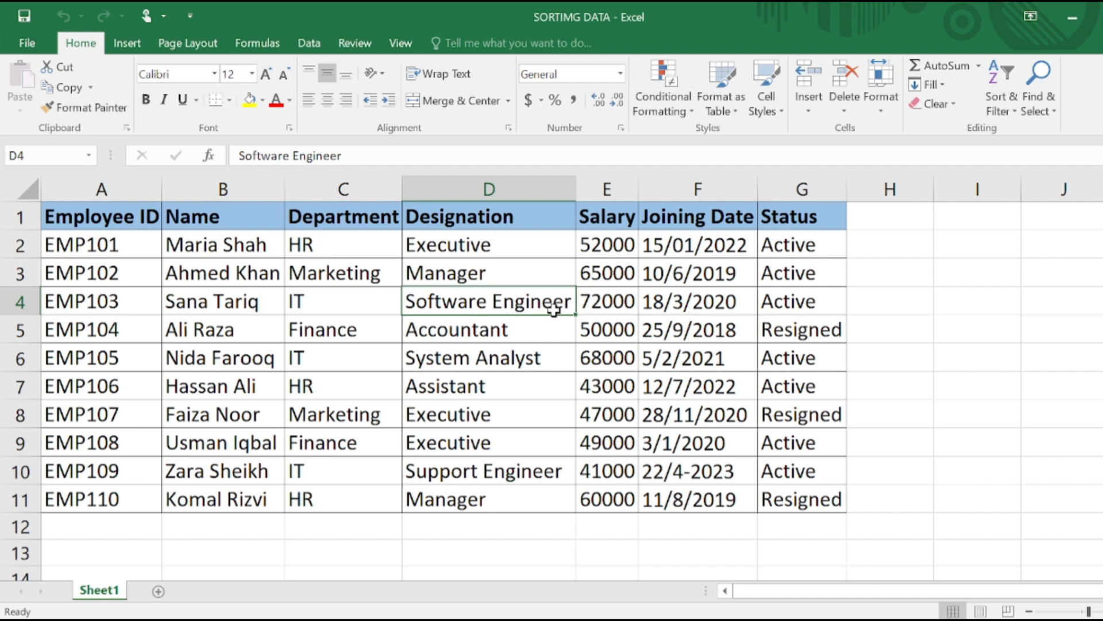
pyautogui.click(613, 530)
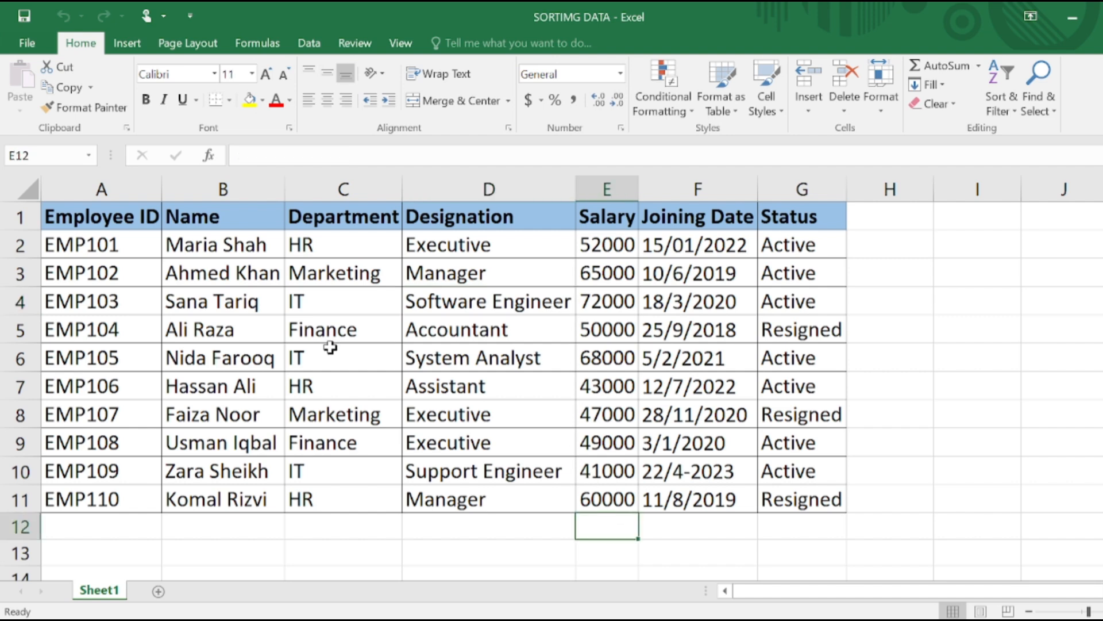
pyautogui.click(90, 216)
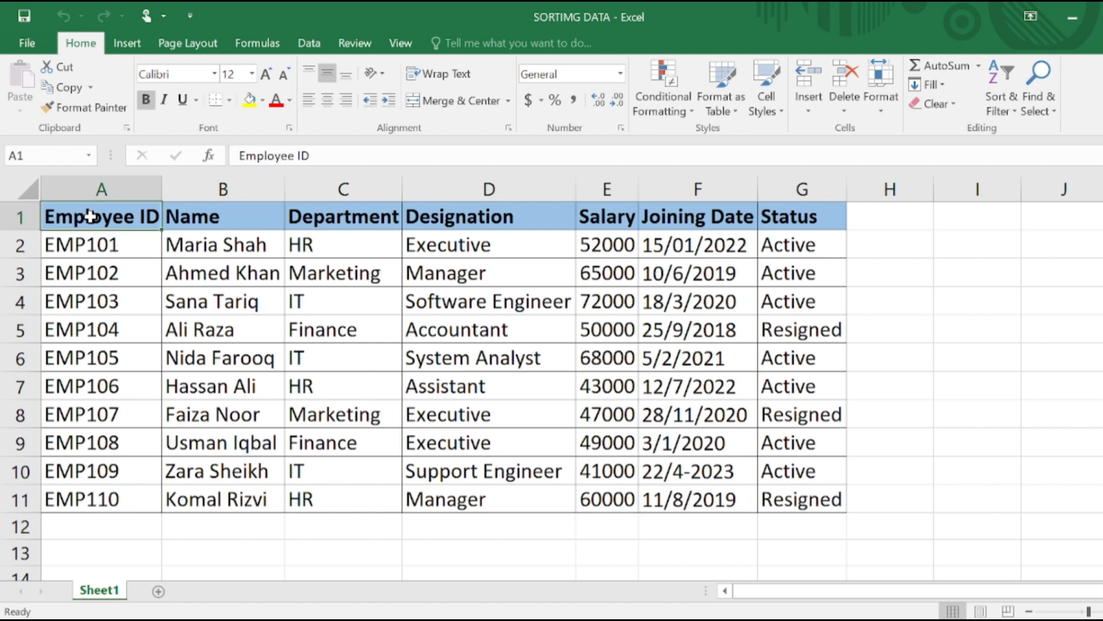
pyautogui.click(179, 217)
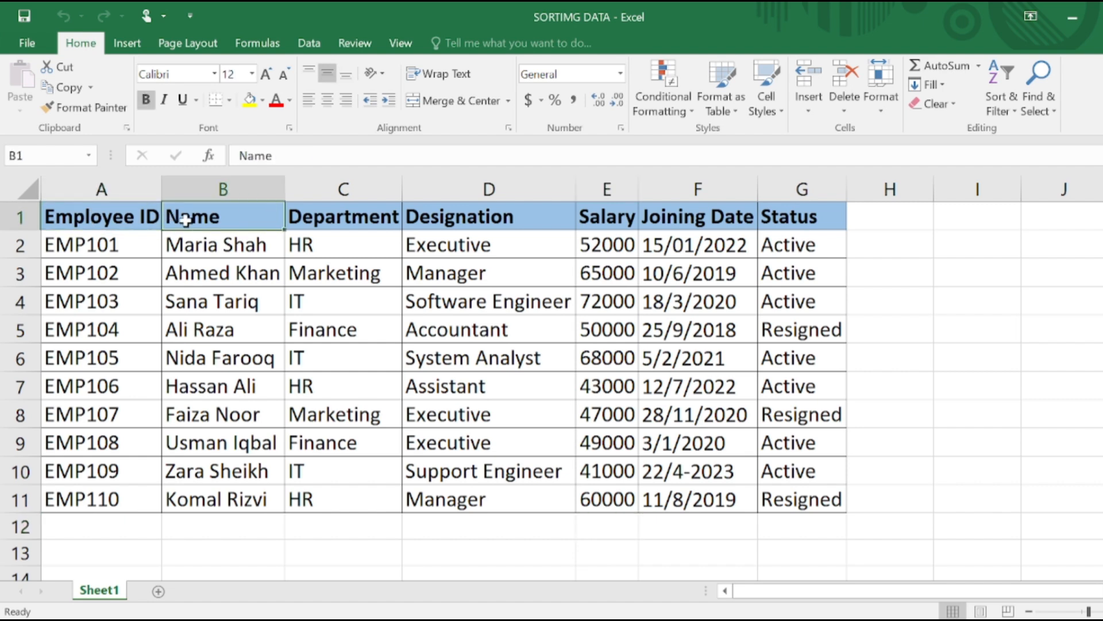
pyautogui.click(343, 226)
pyautogui.click(486, 210)
pyautogui.click(631, 221)
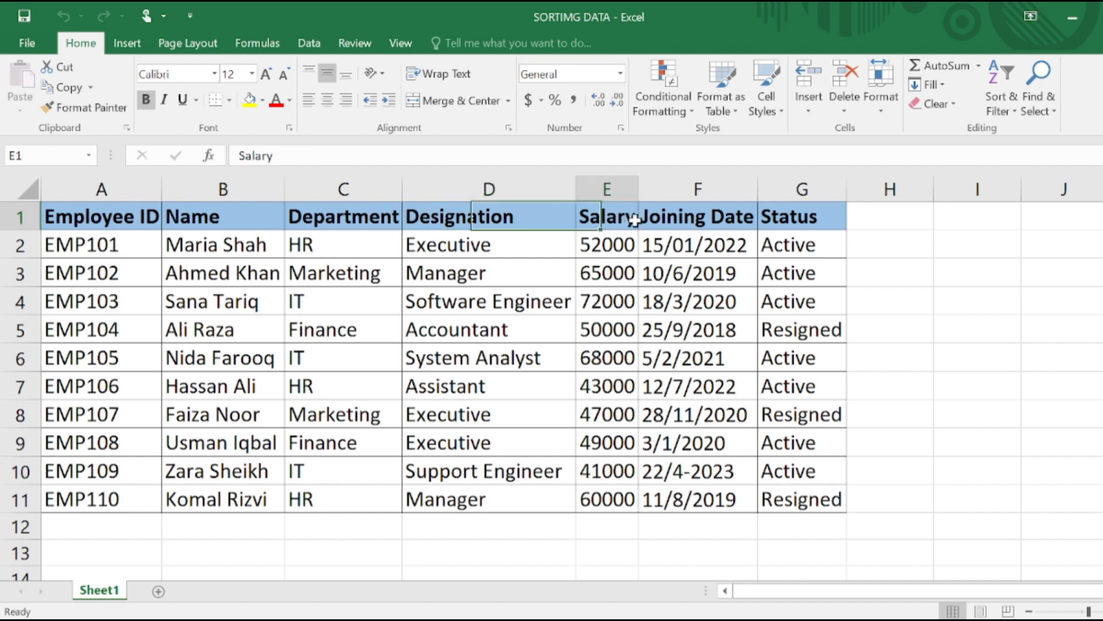
pyautogui.click(688, 219)
pyautogui.click(790, 214)
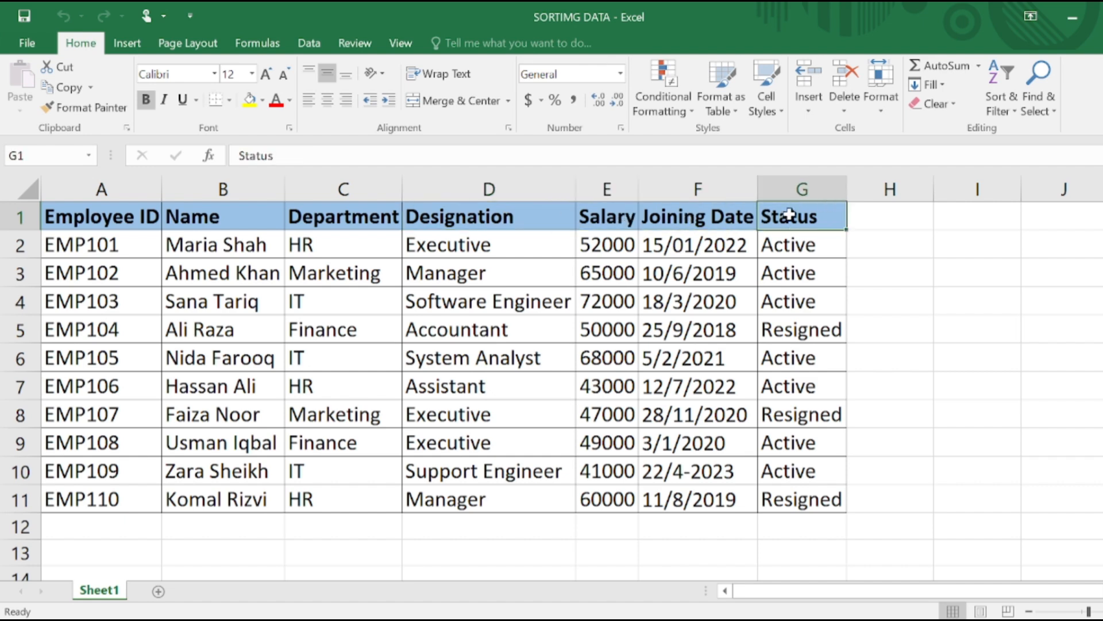
pyautogui.click(920, 310)
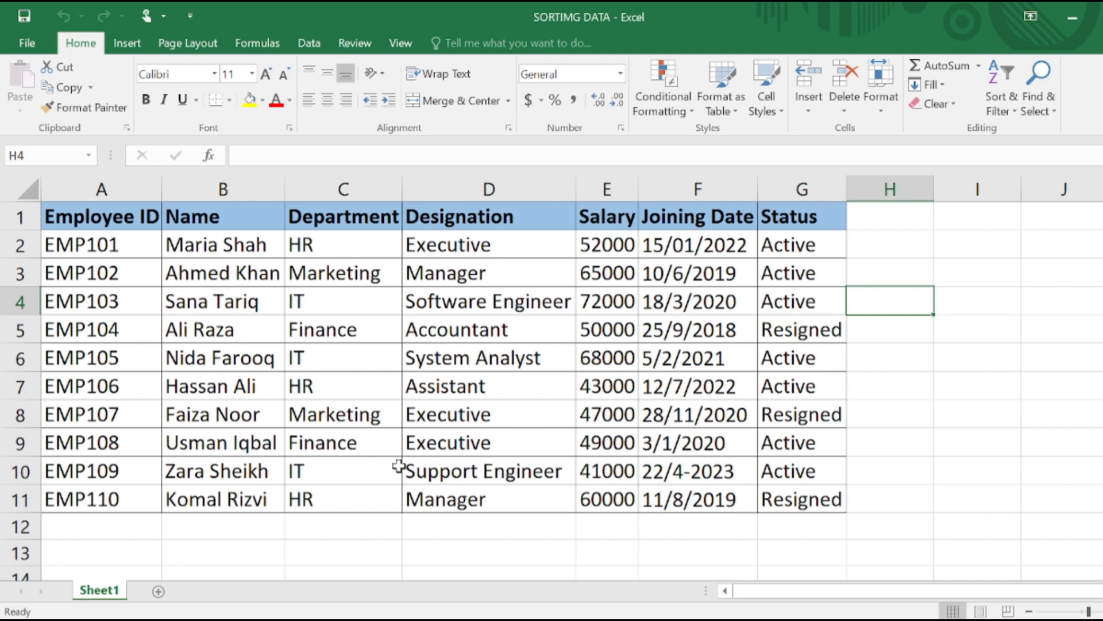
# Sort the employee table by the Salary column from largest to smallest
pyautogui.click(618, 219)
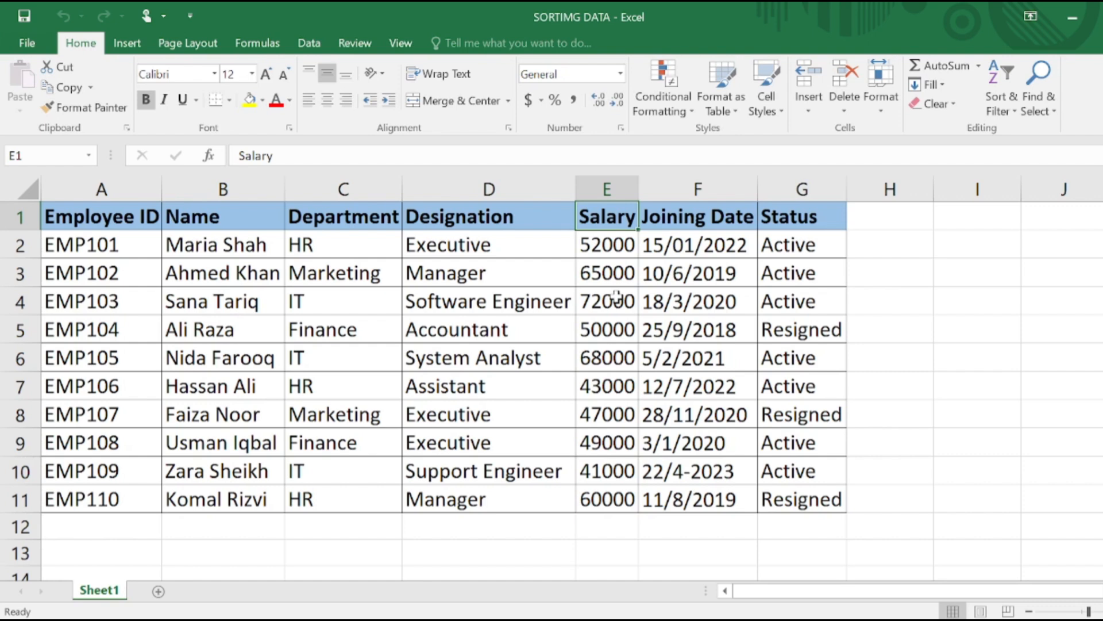
pyautogui.click(1011, 91)
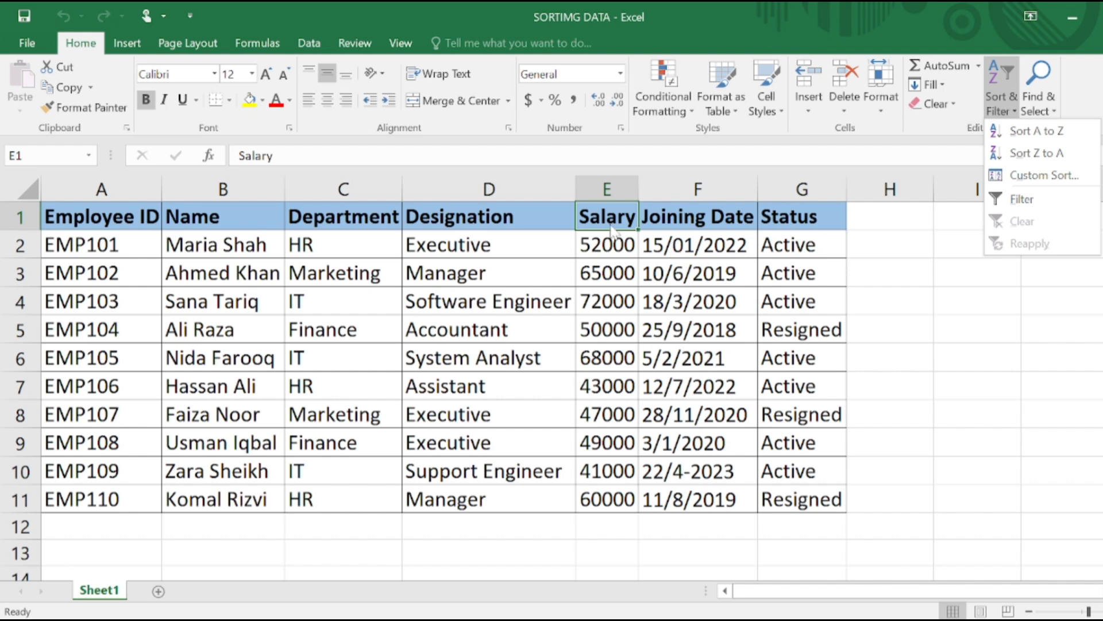
pyautogui.click(602, 241)
pyautogui.click(602, 241)
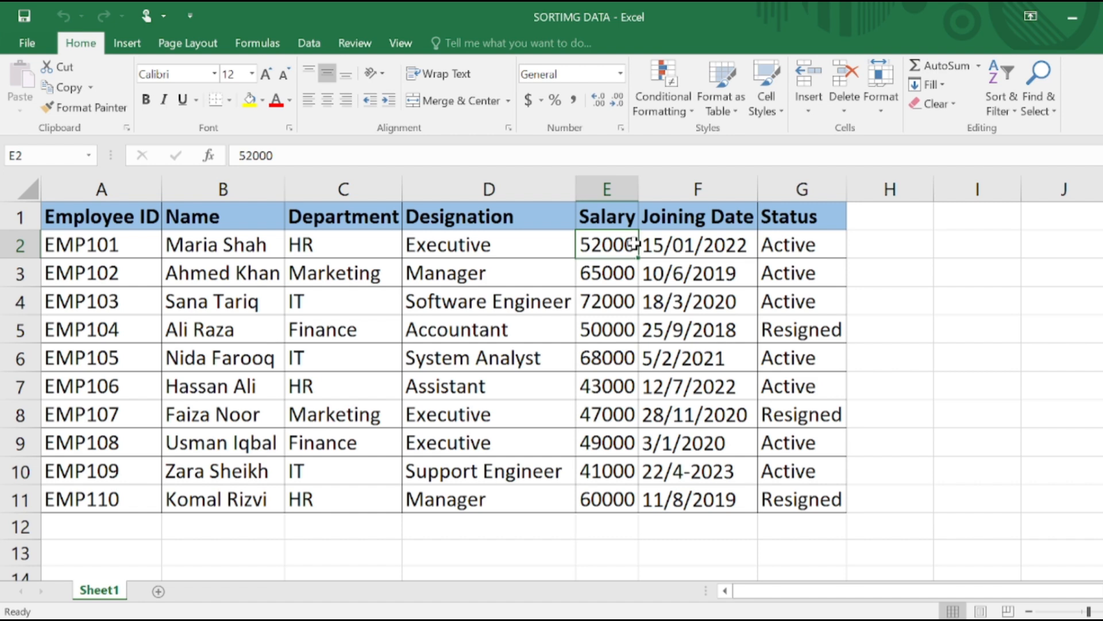
pyautogui.click(1003, 101)
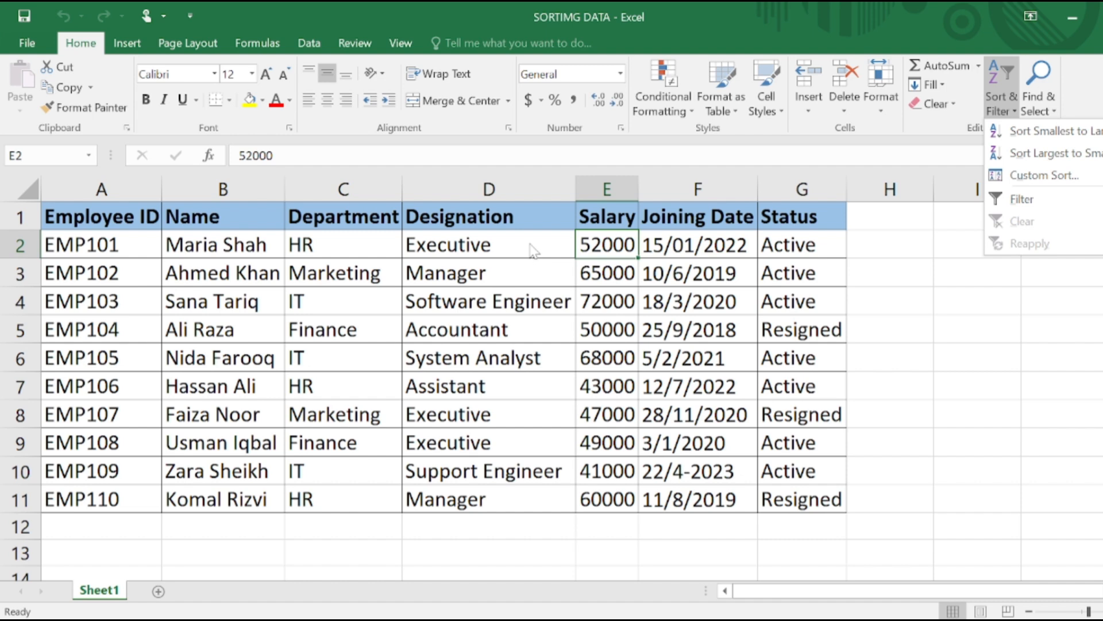
pyautogui.click(1058, 152)
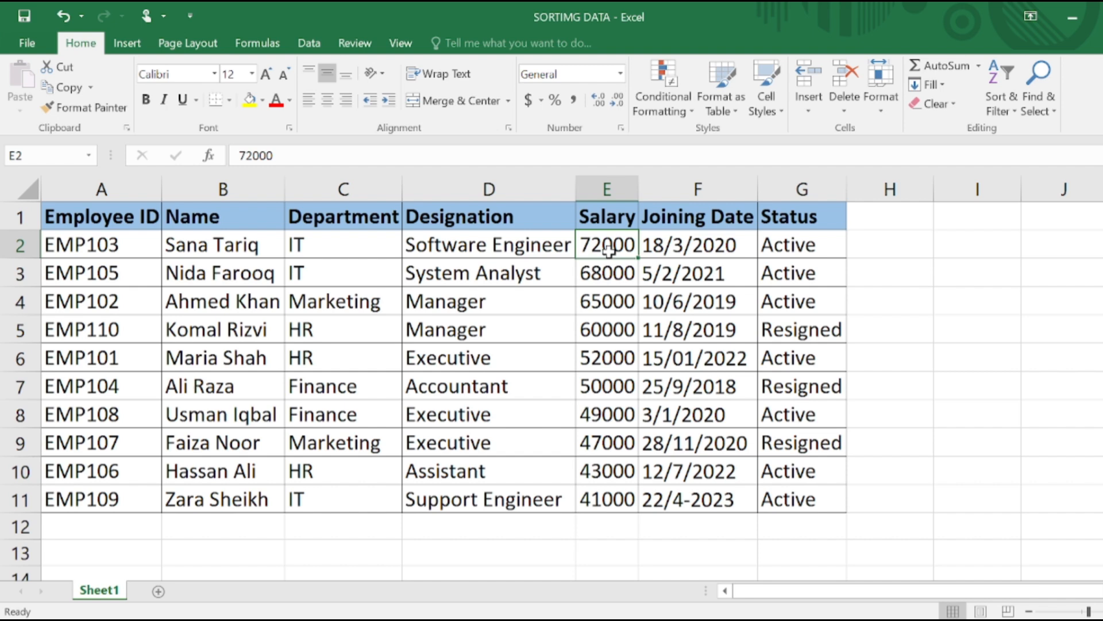
# Compare the sort options offered for the Salary and Joining Date columns
pyautogui.click(1002, 95)
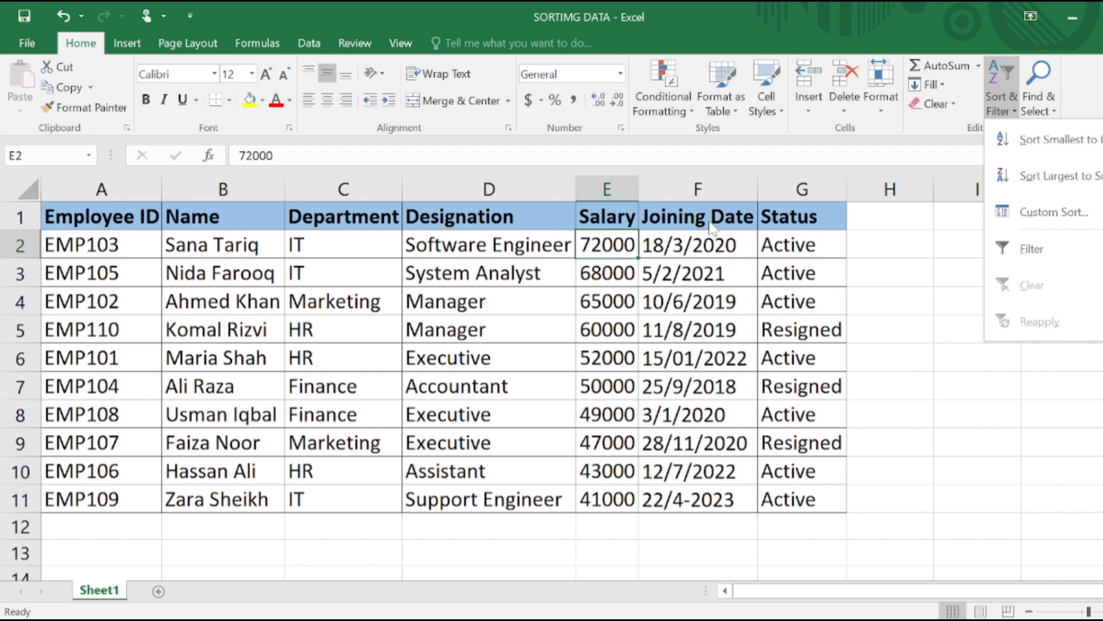
pyautogui.click(714, 247)
pyautogui.click(713, 246)
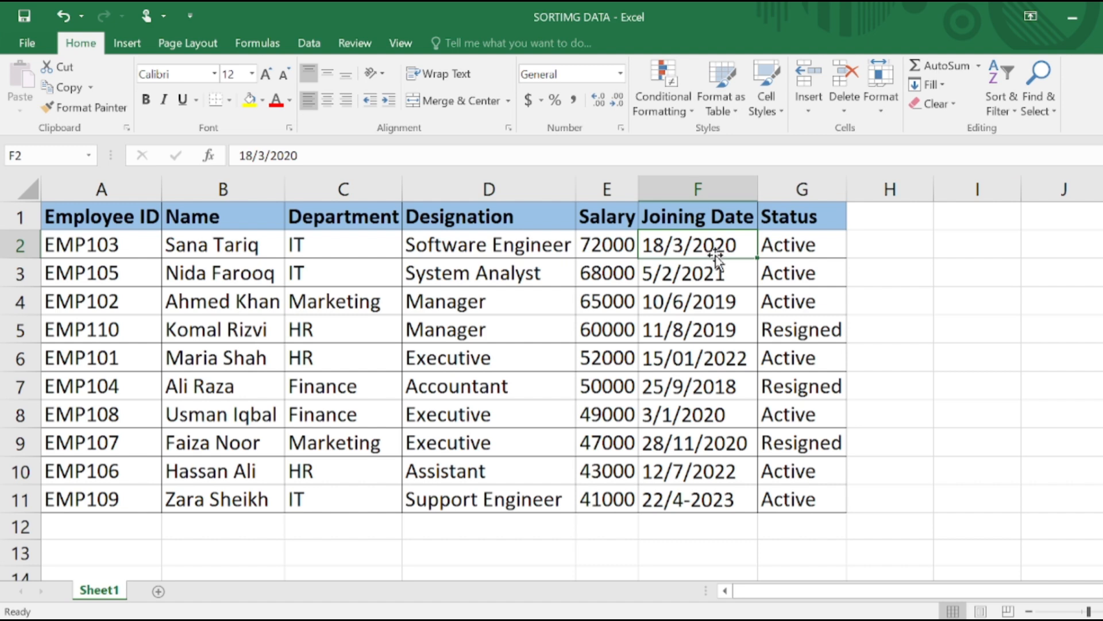
pyautogui.click(1002, 91)
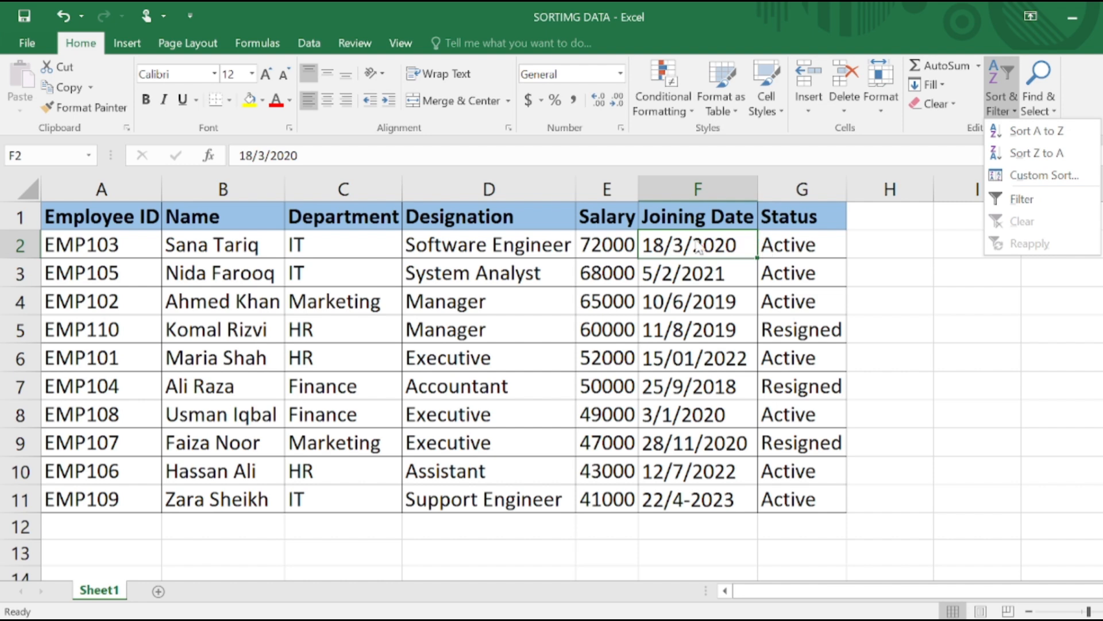
pyautogui.click(609, 235)
pyautogui.click(609, 237)
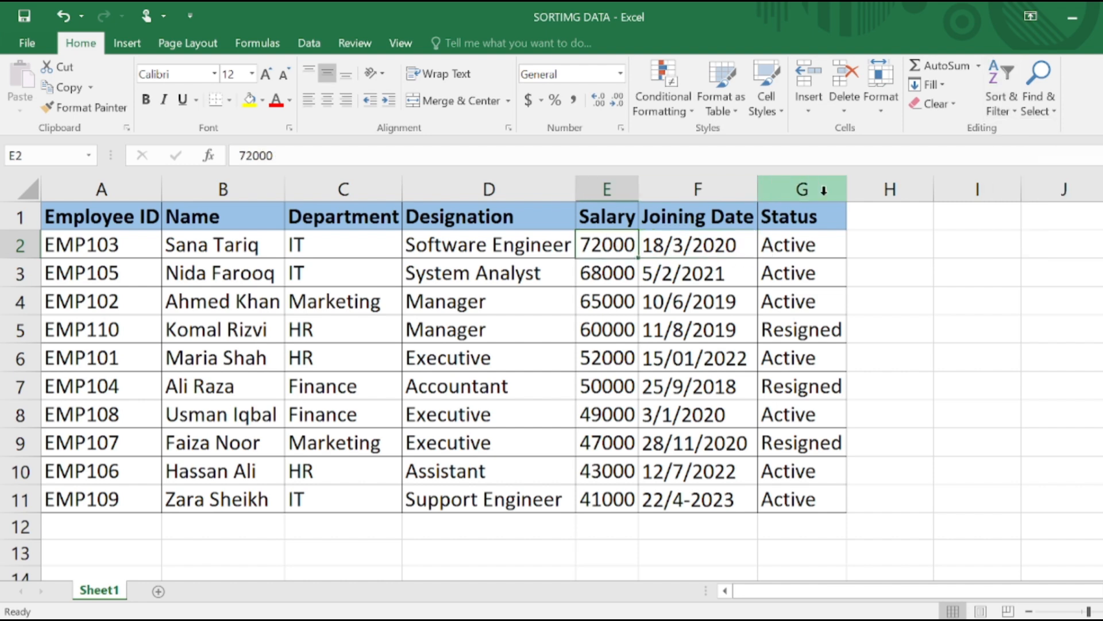
pyautogui.click(1003, 95)
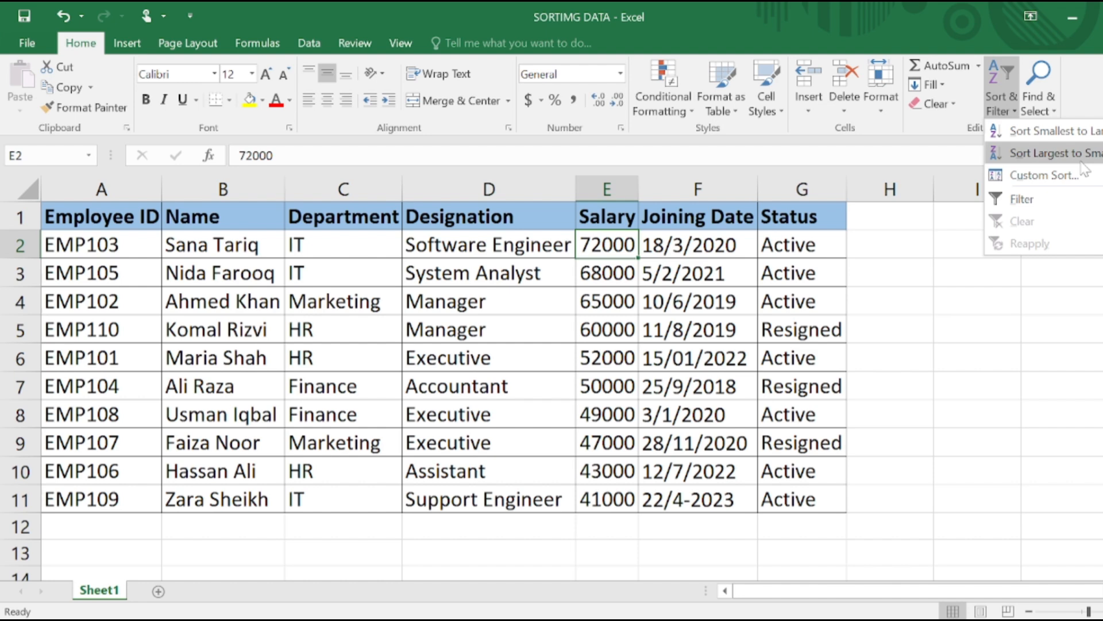
# Sort the employee table by the Joining Date column from Z to A
pyautogui.click(698, 252)
pyautogui.click(698, 253)
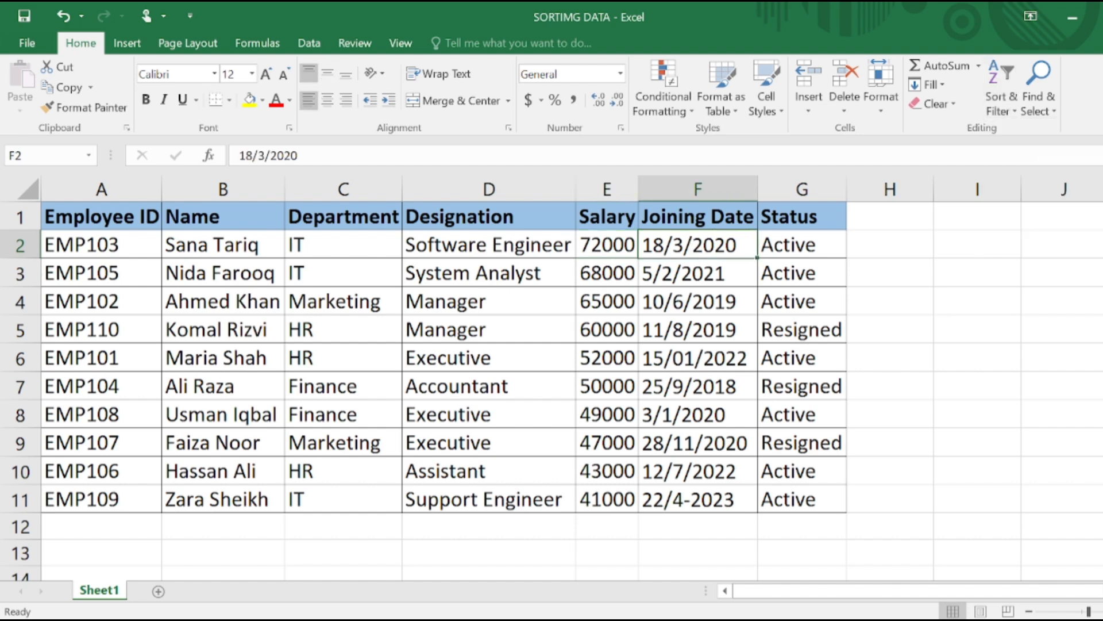
pyautogui.click(1002, 84)
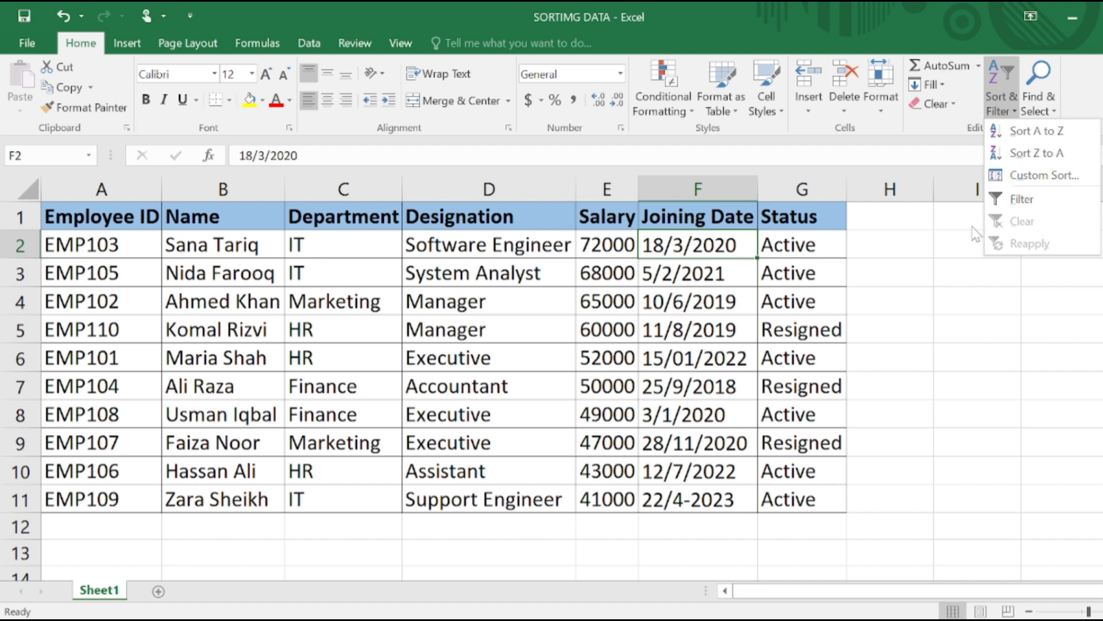
pyautogui.click(1058, 154)
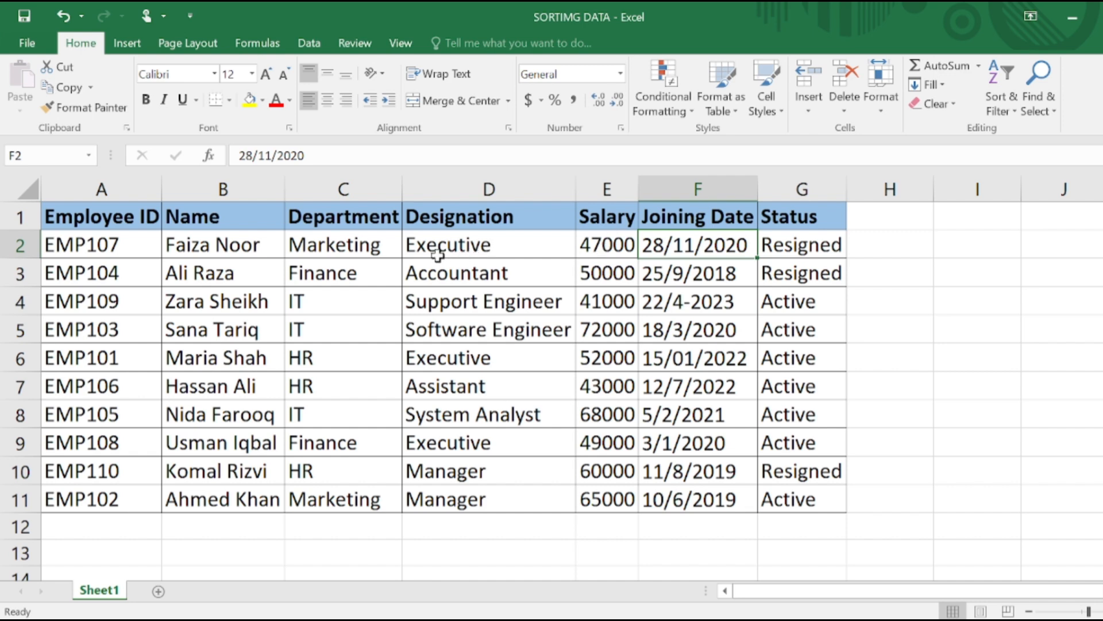
# Open the Sort dialog for the employee table, starting from cell A2, and move it lower over the sheet
pyautogui.click(89, 249)
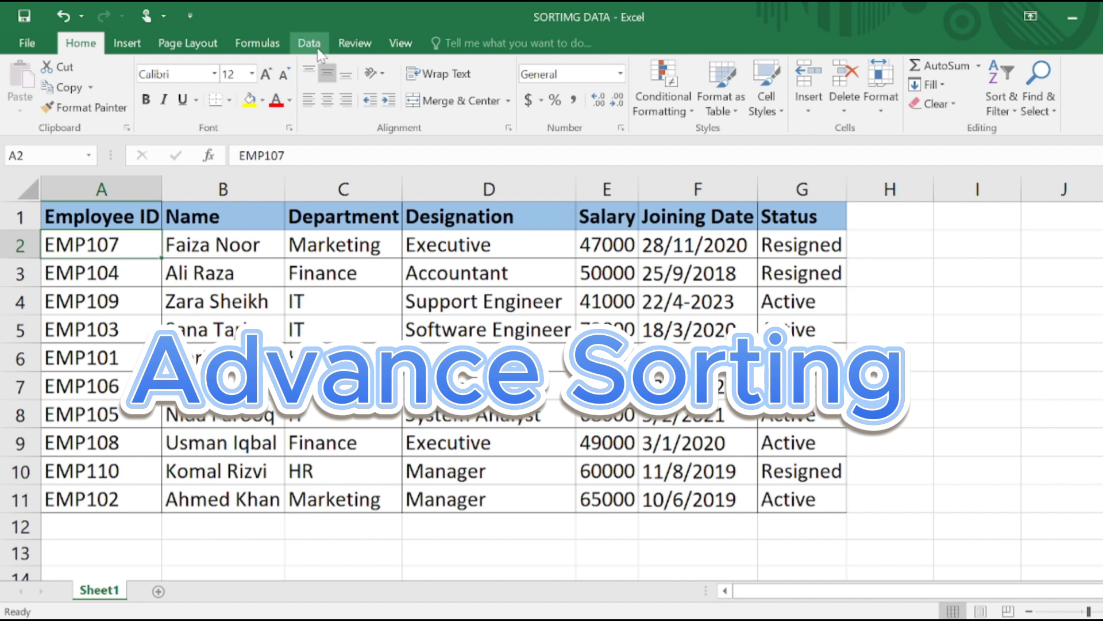
pyautogui.click(312, 46)
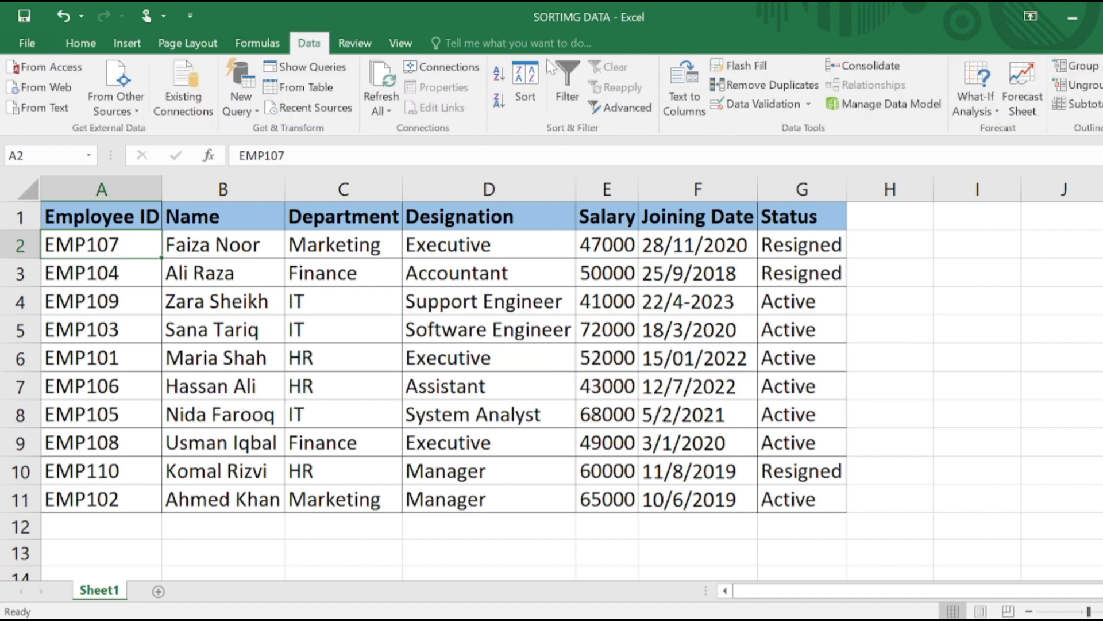
pyautogui.click(528, 95)
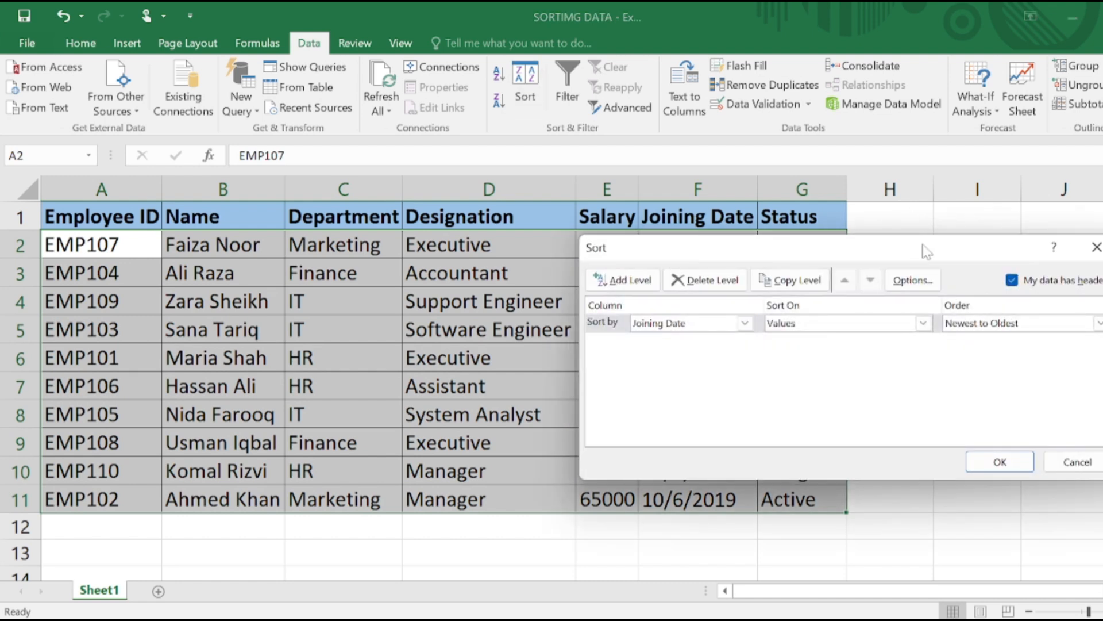
pyautogui.moveTo(927, 252); pyautogui.dragTo(915, 326)
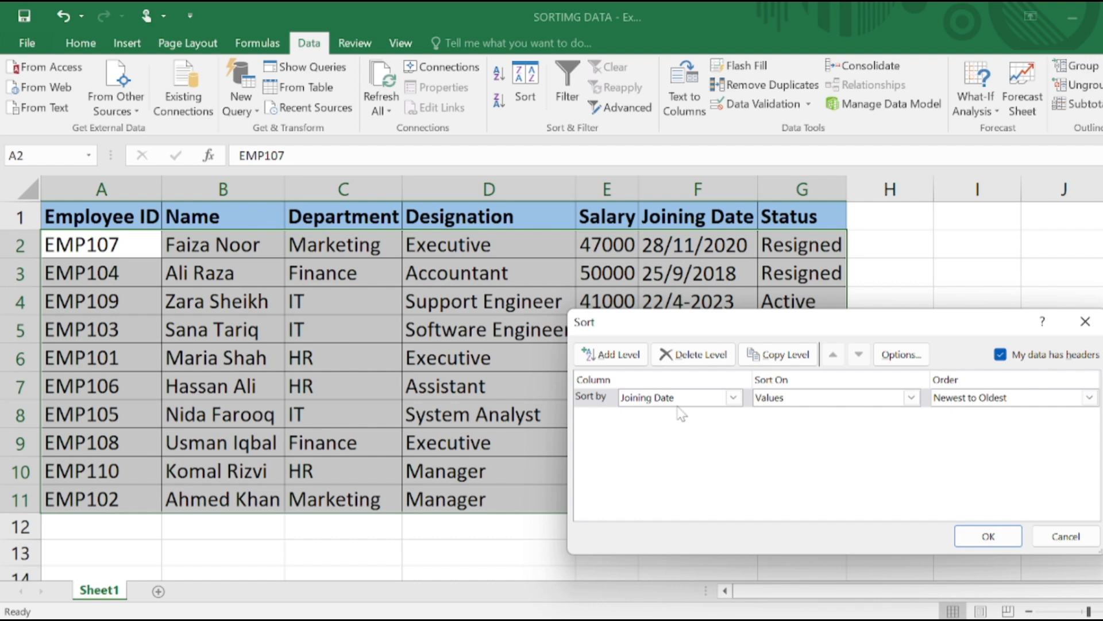
# Compare the available sort columns with the data-has-headers option on and off, leaving it enabled
pyautogui.click(713, 402)
pyautogui.click(711, 403)
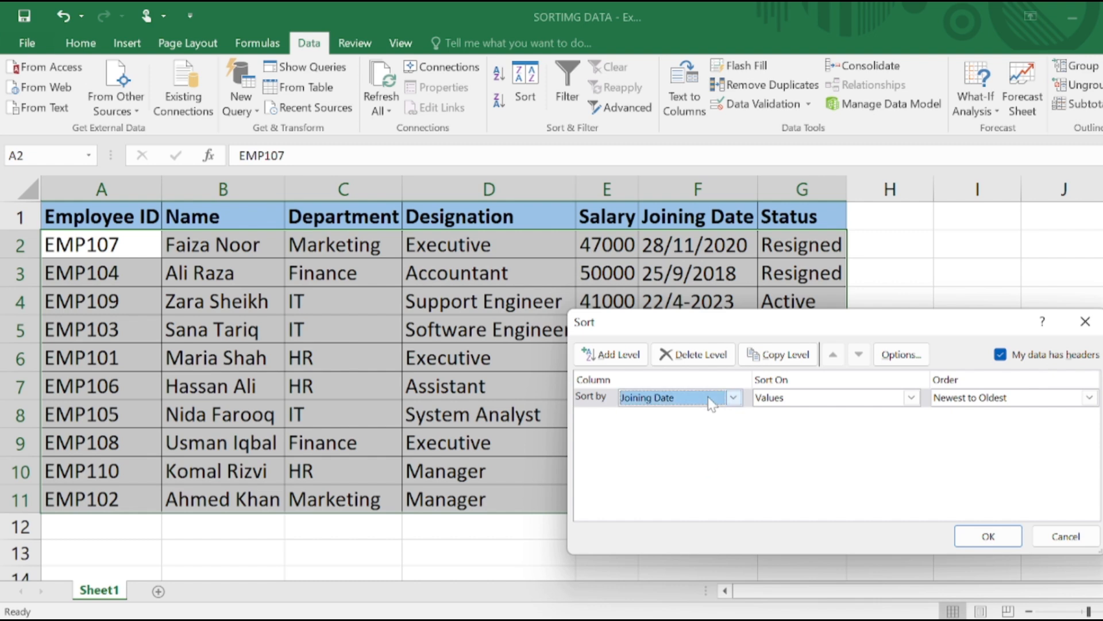
pyautogui.click(712, 402)
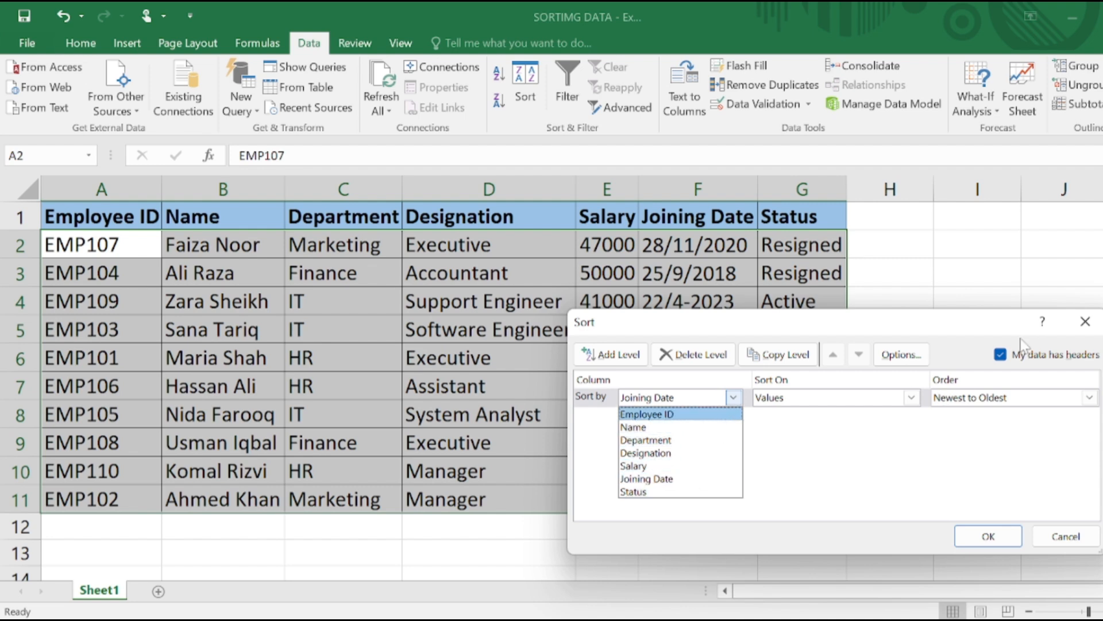
pyautogui.press('Escape')
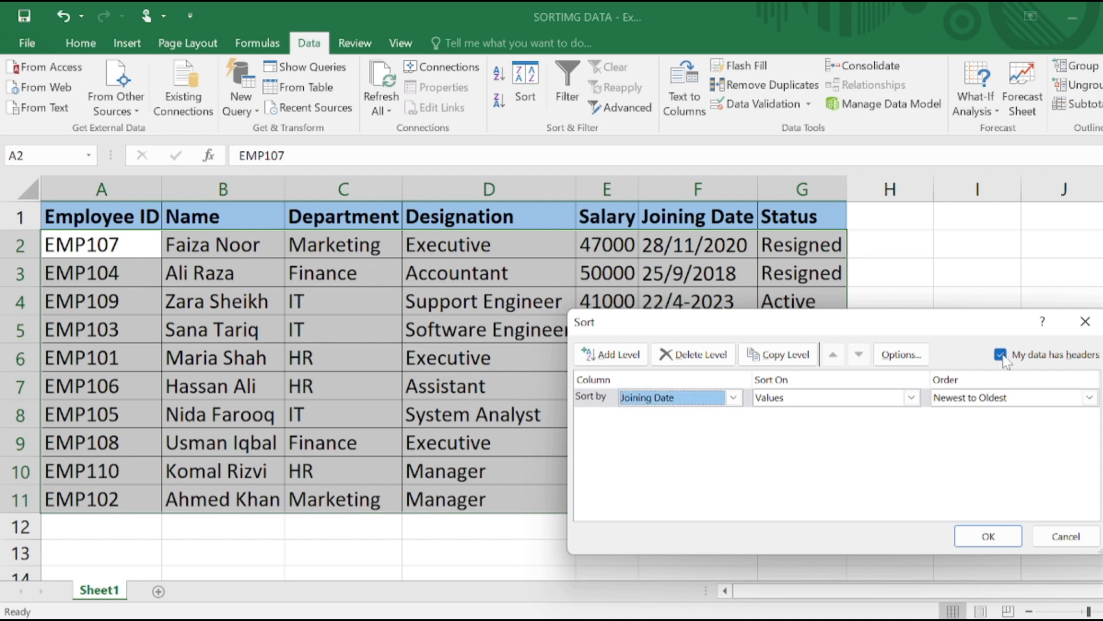
pyautogui.click(1002, 357)
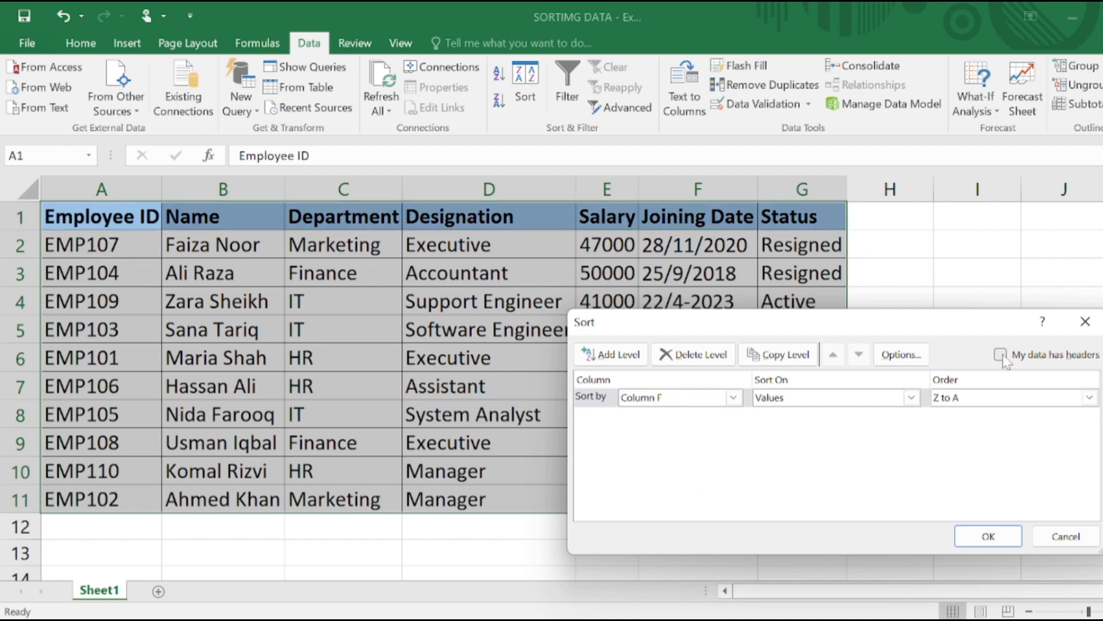
pyautogui.click(722, 398)
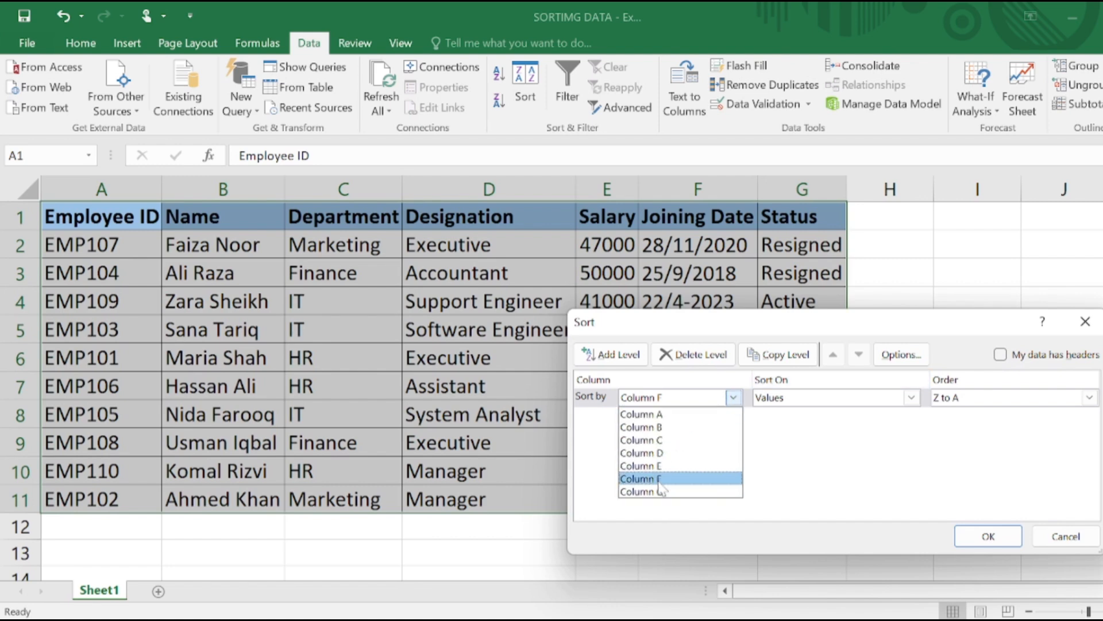
pyautogui.click(1004, 352)
pyautogui.click(1000, 354)
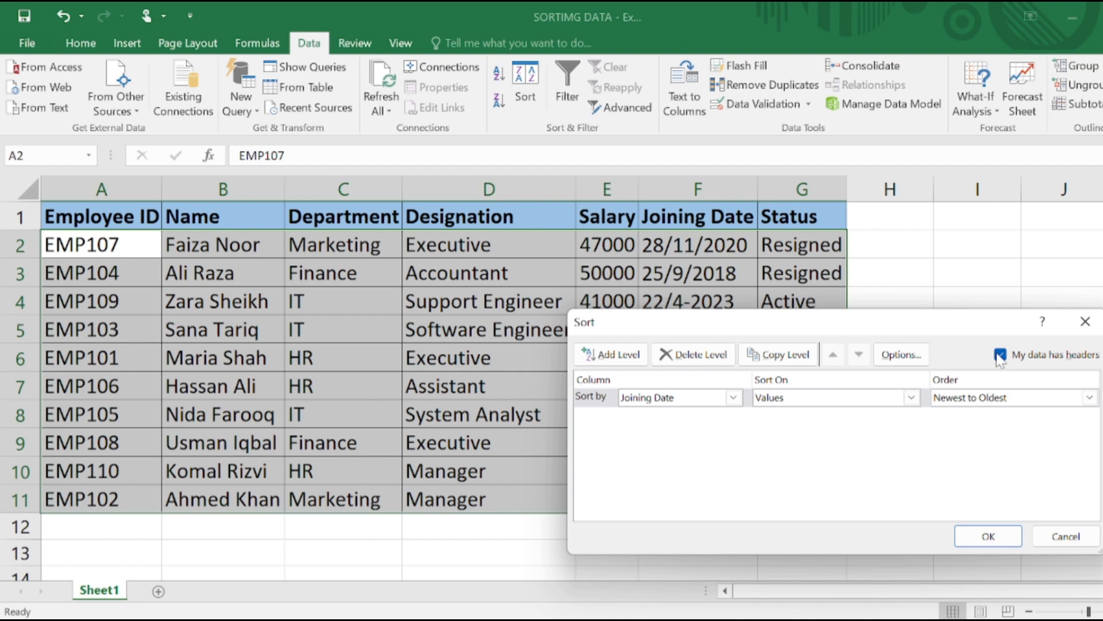
# Set the first sort level to the Name column in A to Z order
pyautogui.click(733, 398)
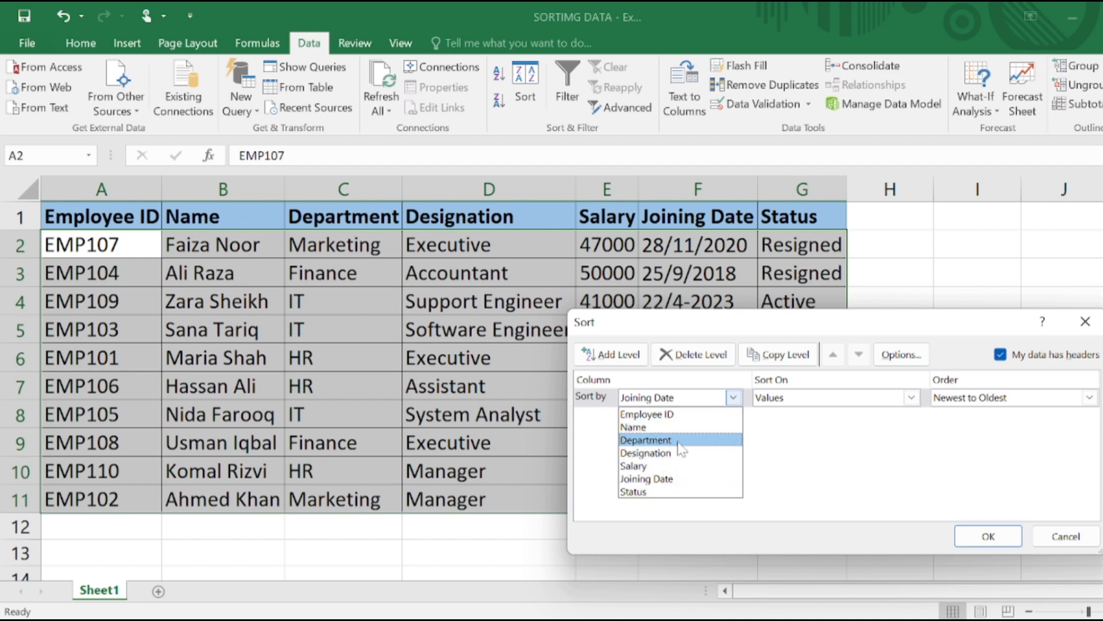
pyautogui.click(695, 427)
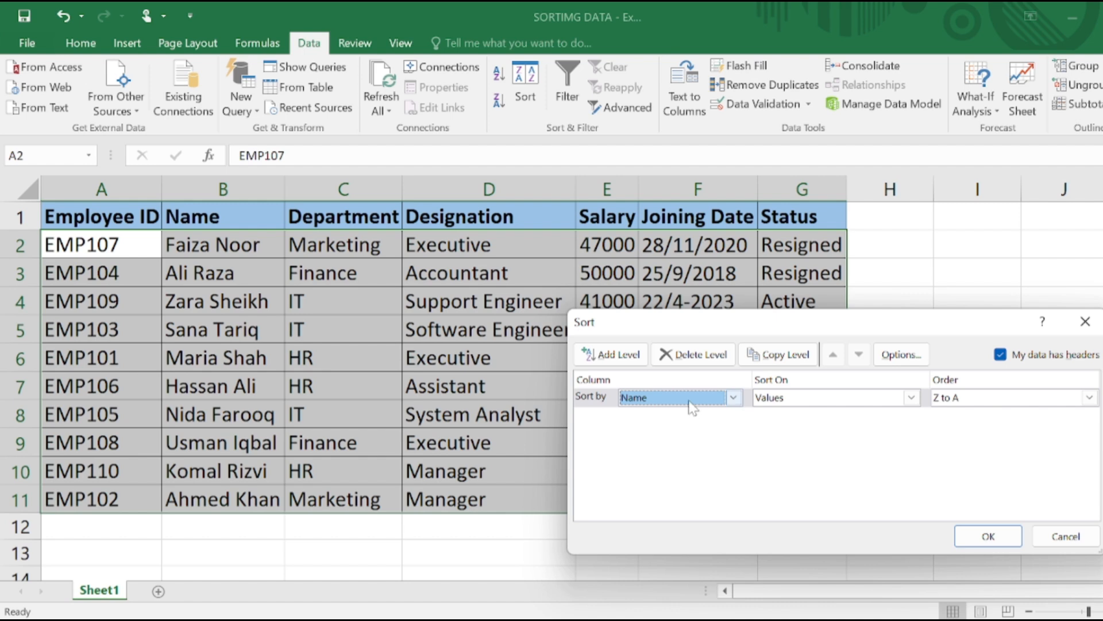
pyautogui.click(1028, 398)
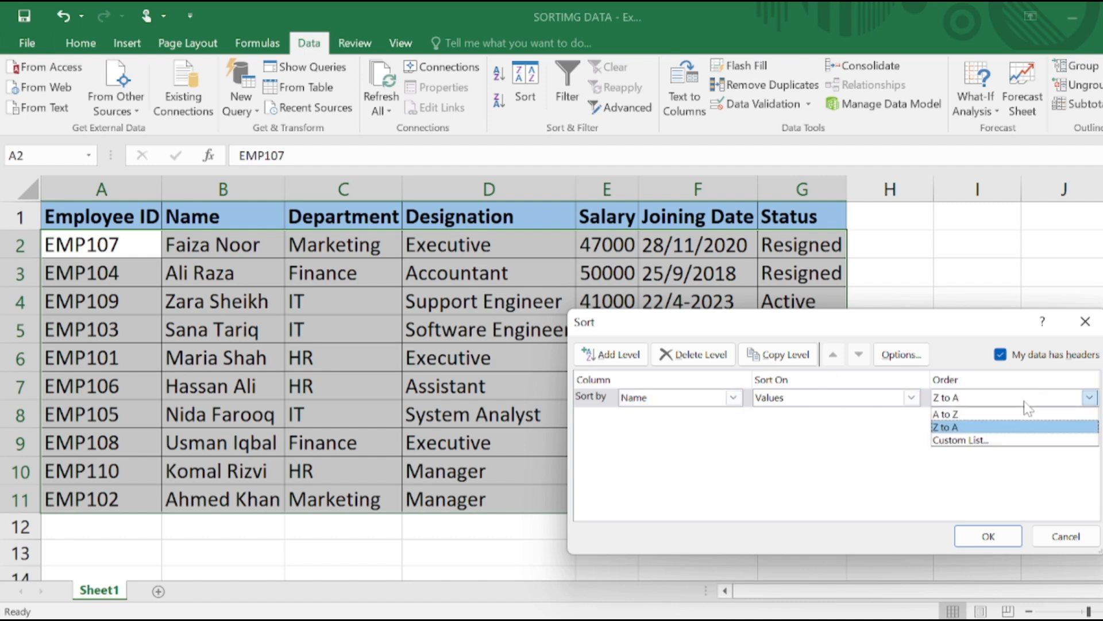
pyautogui.click(995, 415)
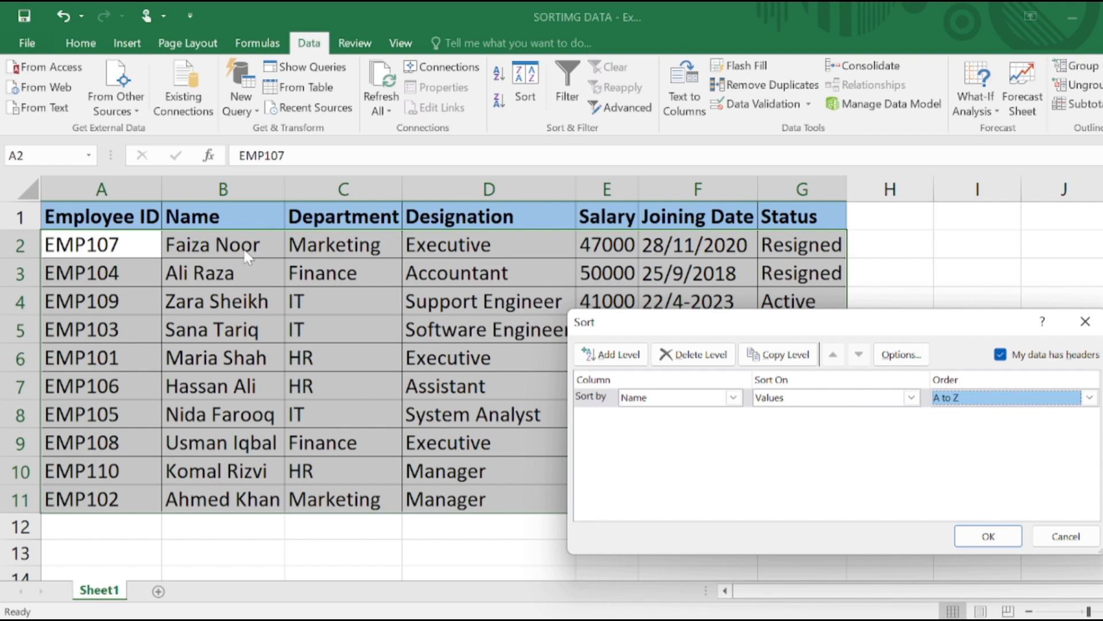
# Apply the A to Z sort by Name to the employee table
pyautogui.press('Return')
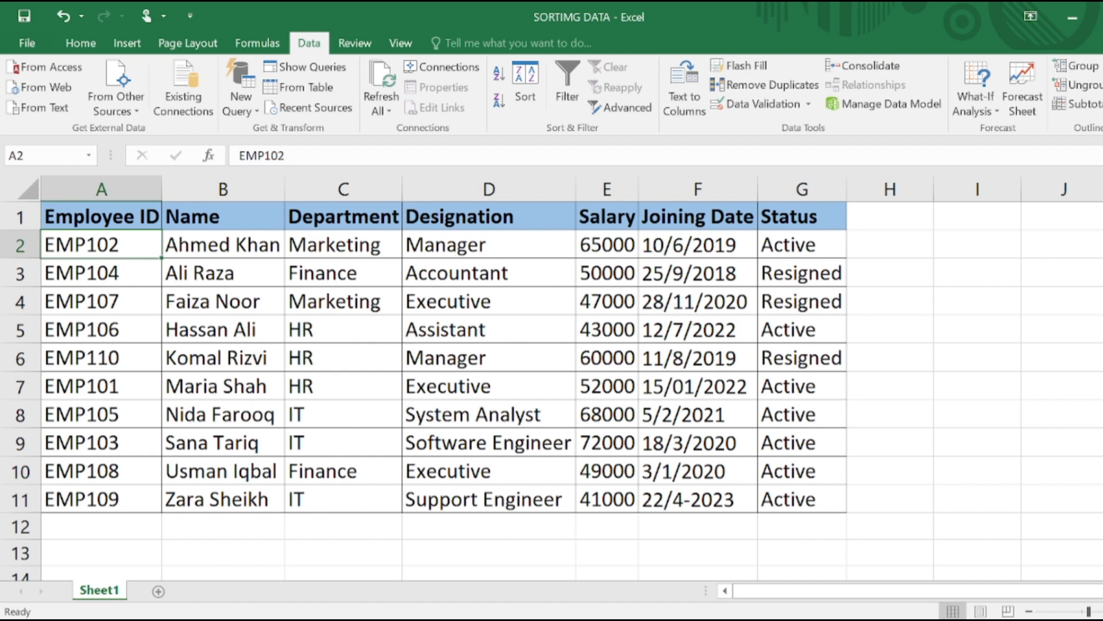
pyautogui.click(731, 246)
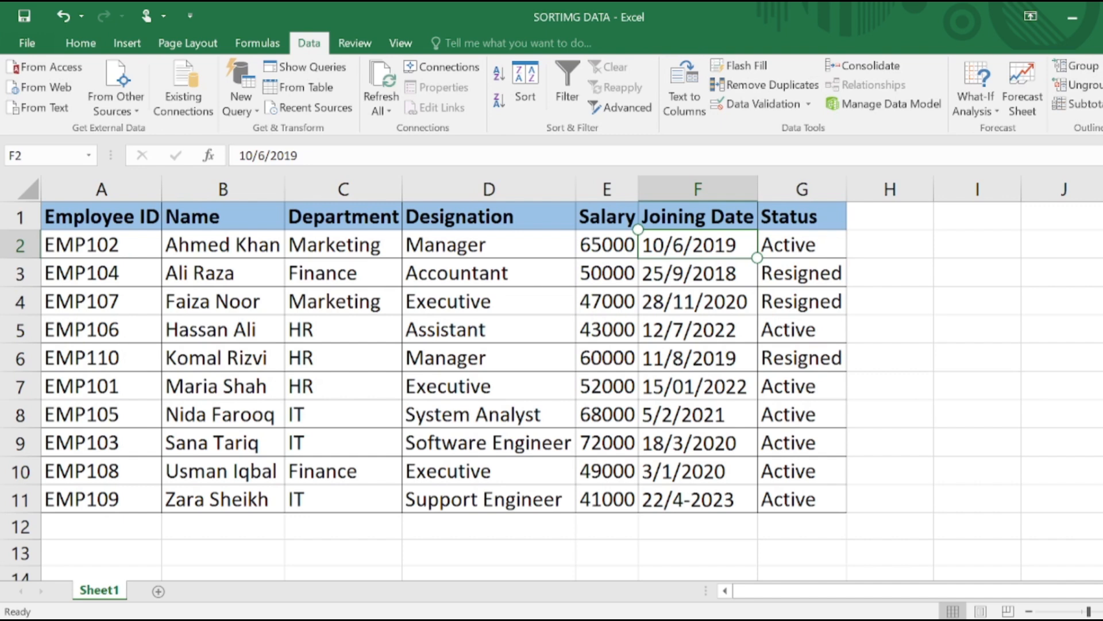
pyautogui.click(489, 273)
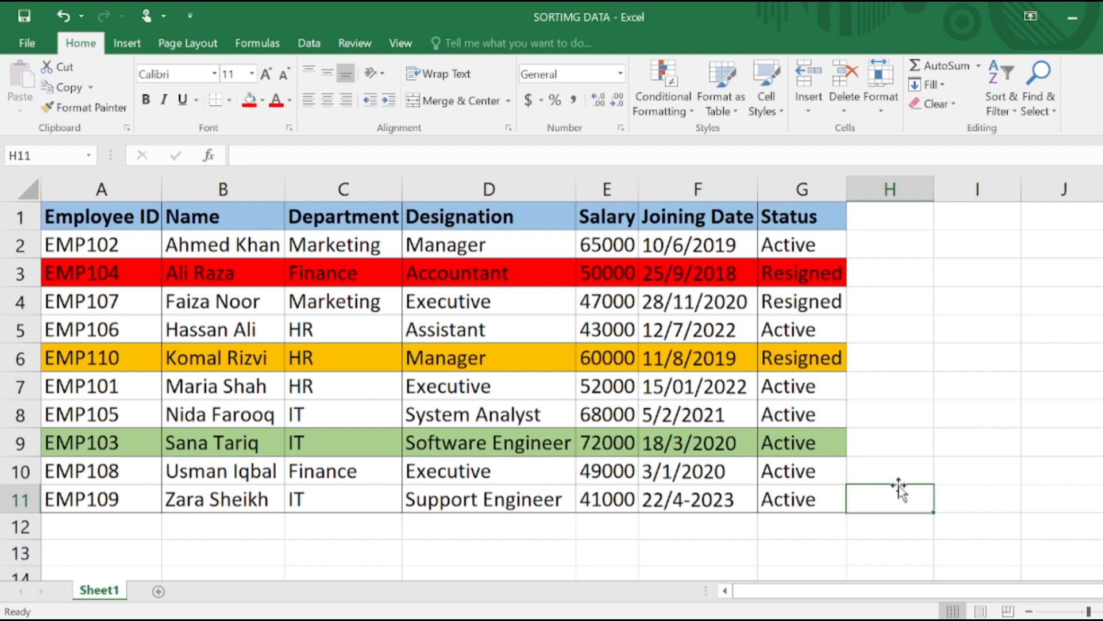
# Open the Sort dialog for the employee table and set the first level to Department, sorted on Cell Color
pyautogui.click(309, 43)
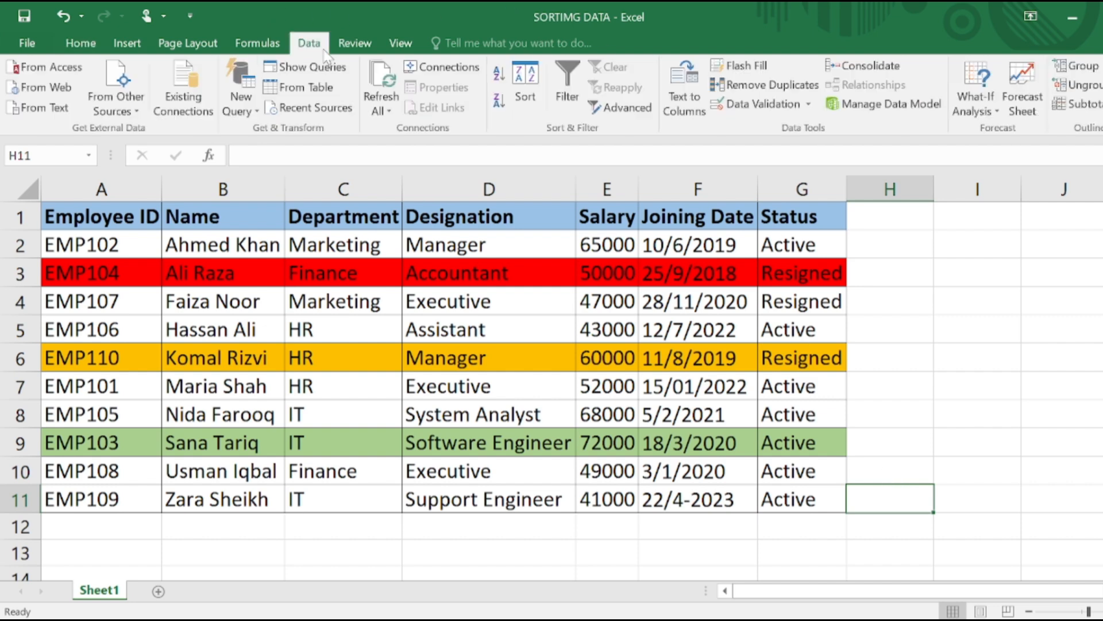
pyautogui.click(535, 113)
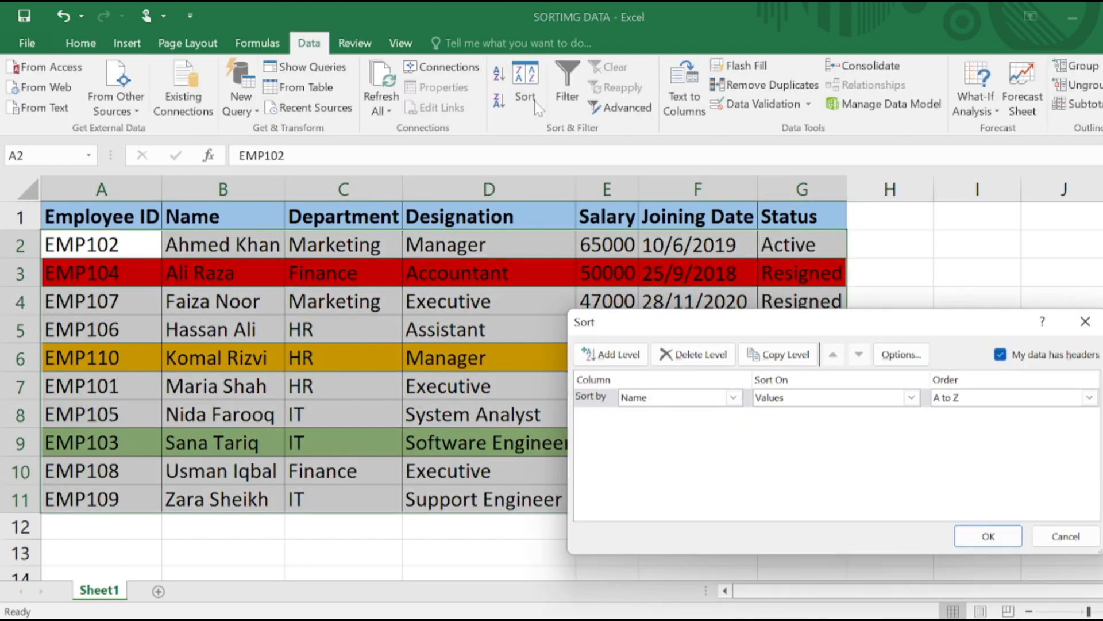
pyautogui.click(734, 398)
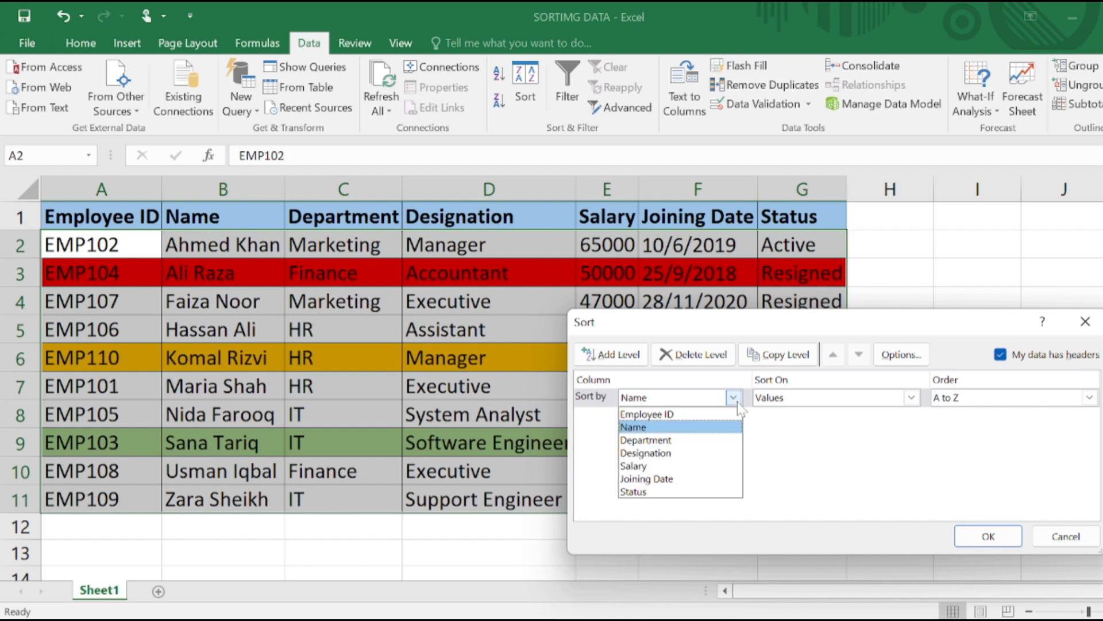
pyautogui.click(672, 446)
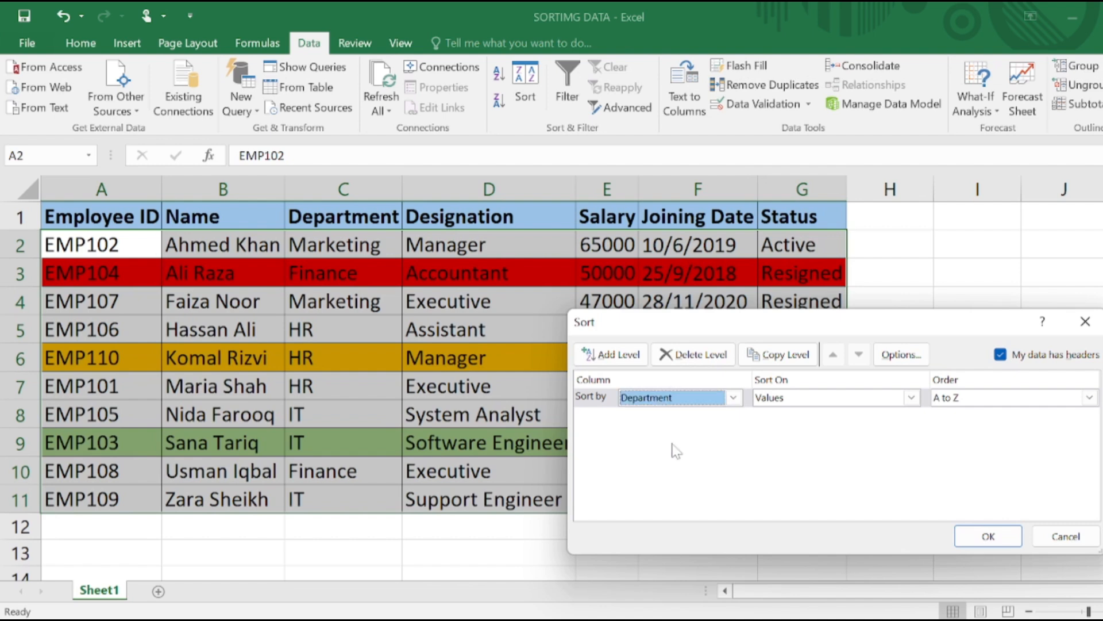
pyautogui.click(912, 397)
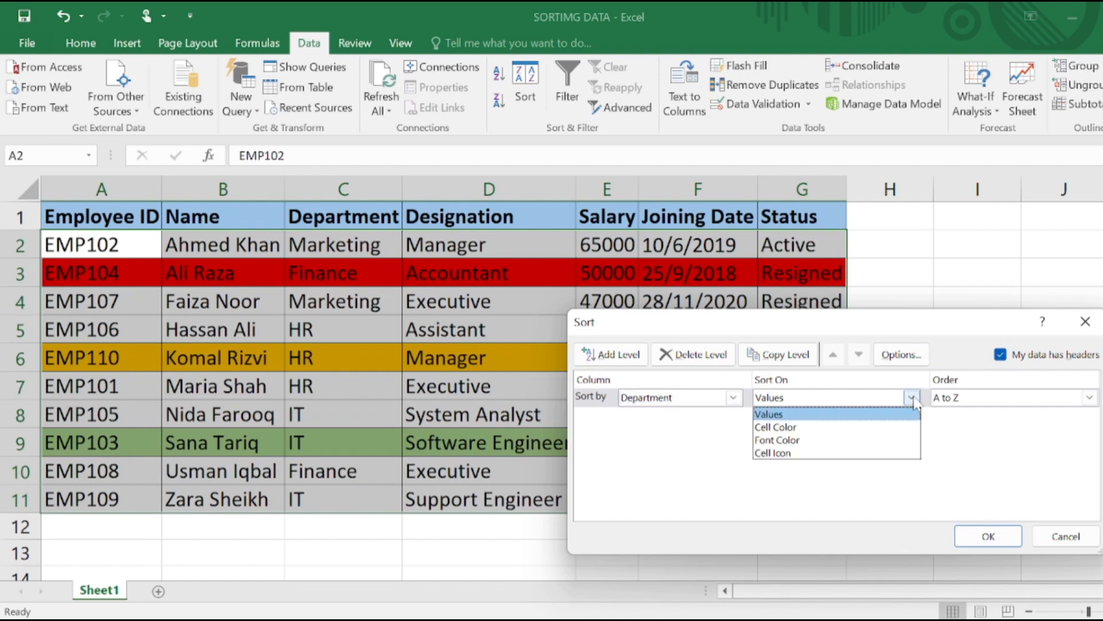
pyautogui.click(760, 521)
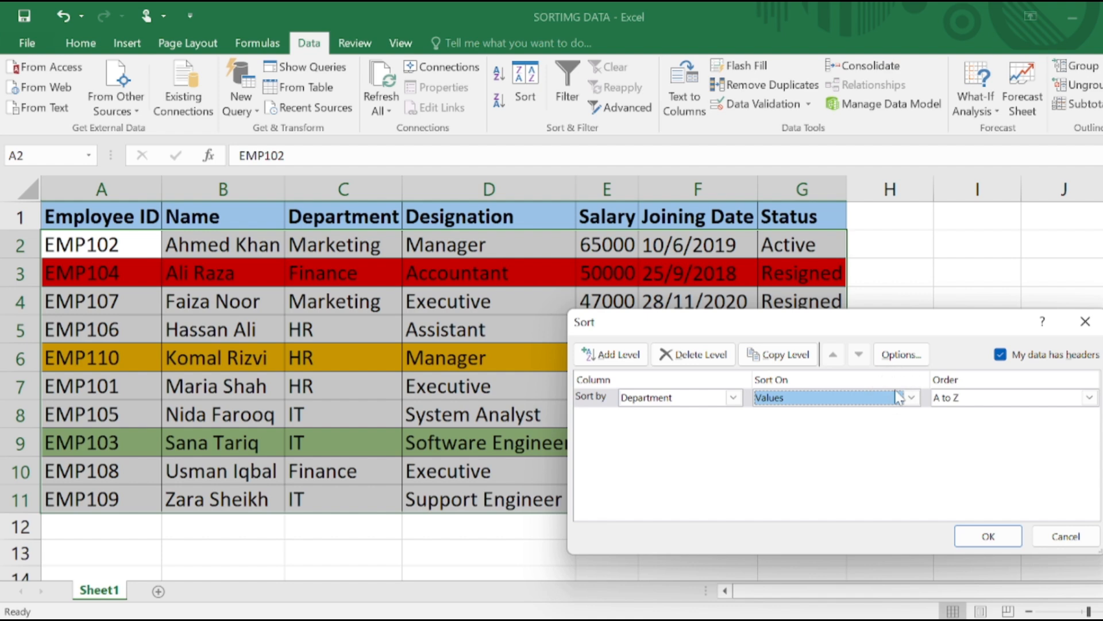
pyautogui.click(864, 400)
pyautogui.click(782, 427)
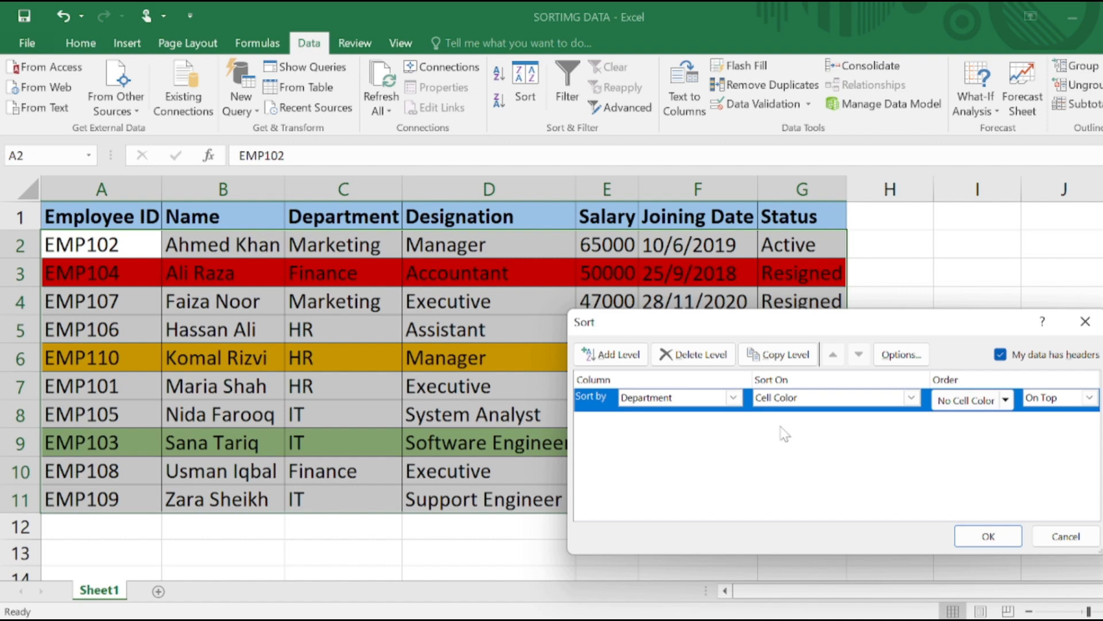
# Set the first sort level's cell color to red, placed On Top, and apply the sort
pyautogui.click(994, 403)
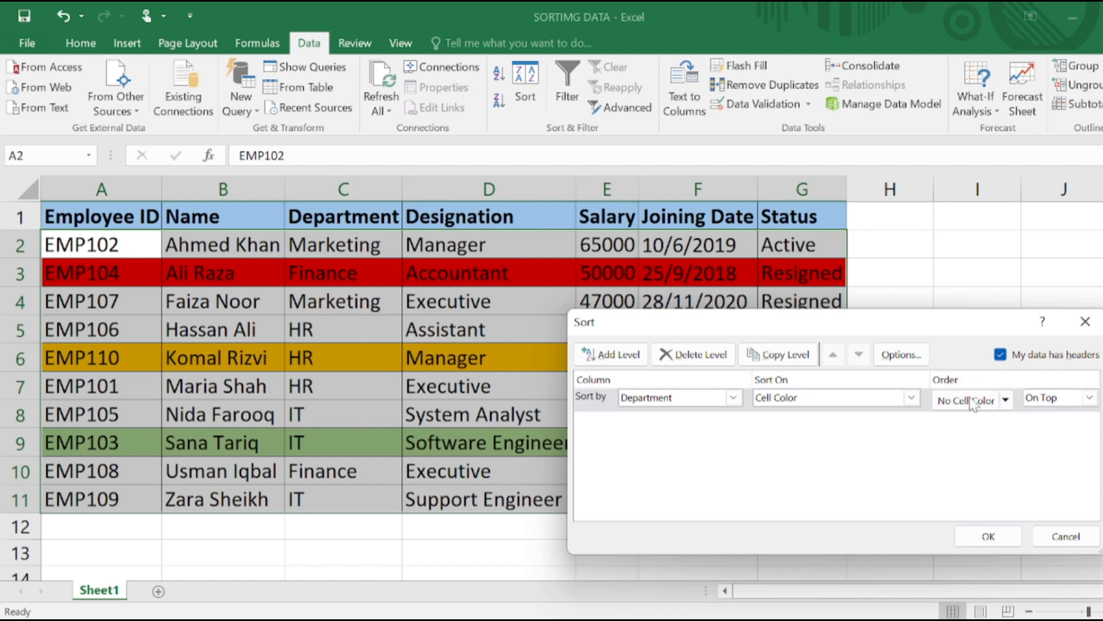
pyautogui.click(1005, 401)
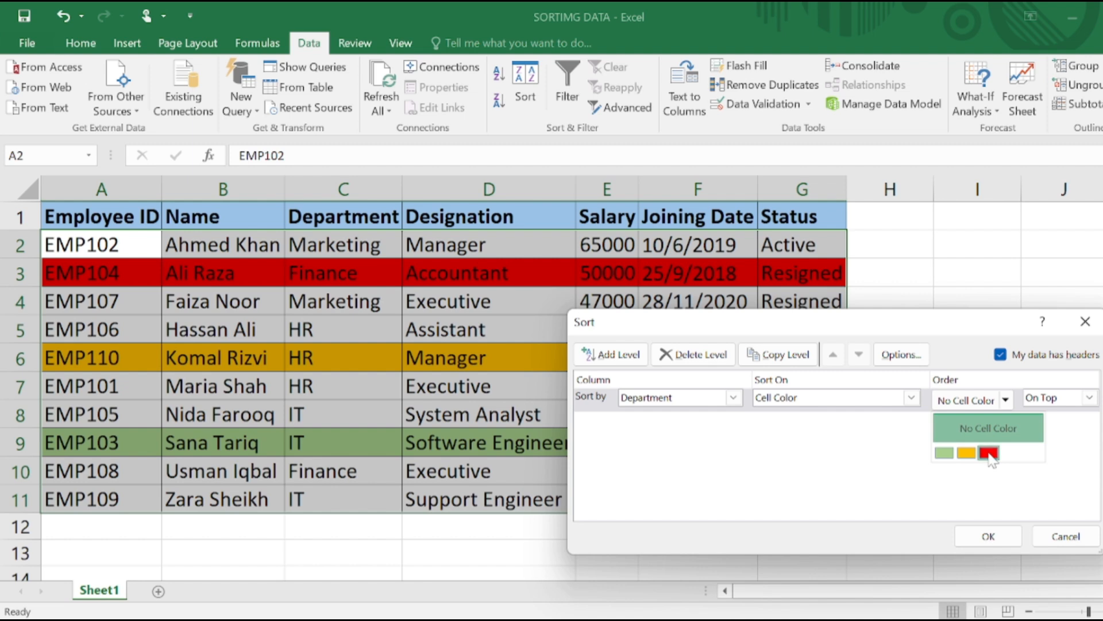
pyautogui.click(988, 452)
pyautogui.click(1090, 397)
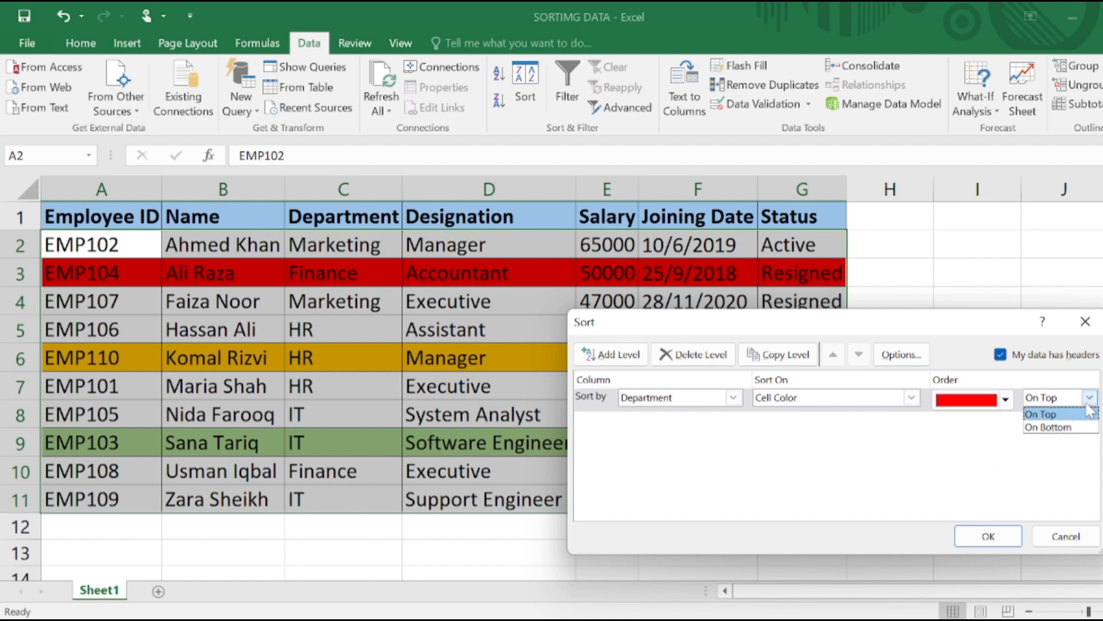
pyautogui.click(1057, 410)
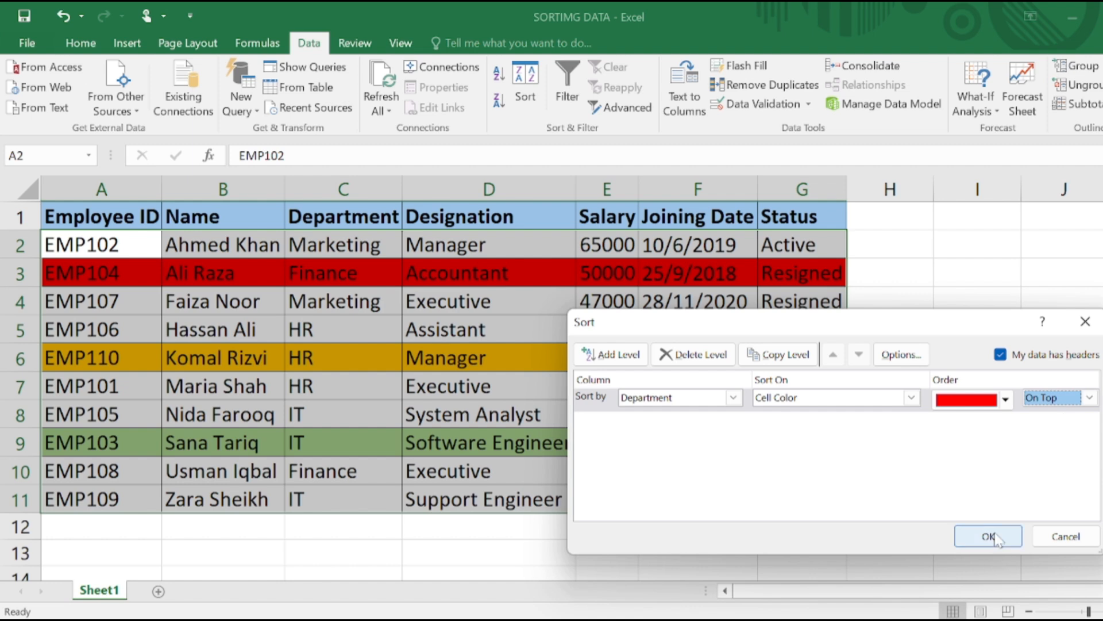
pyautogui.click(989, 536)
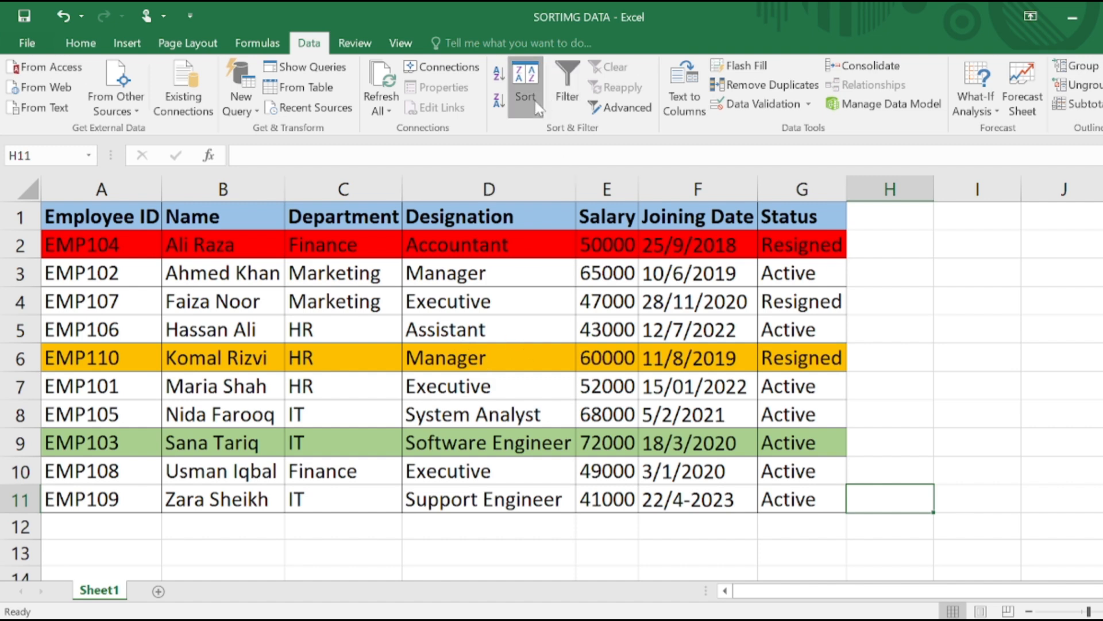
# Reopen the Sort dialog and add a second level for Department, sorted on Cell Color with green On Top
pyautogui.click(526, 86)
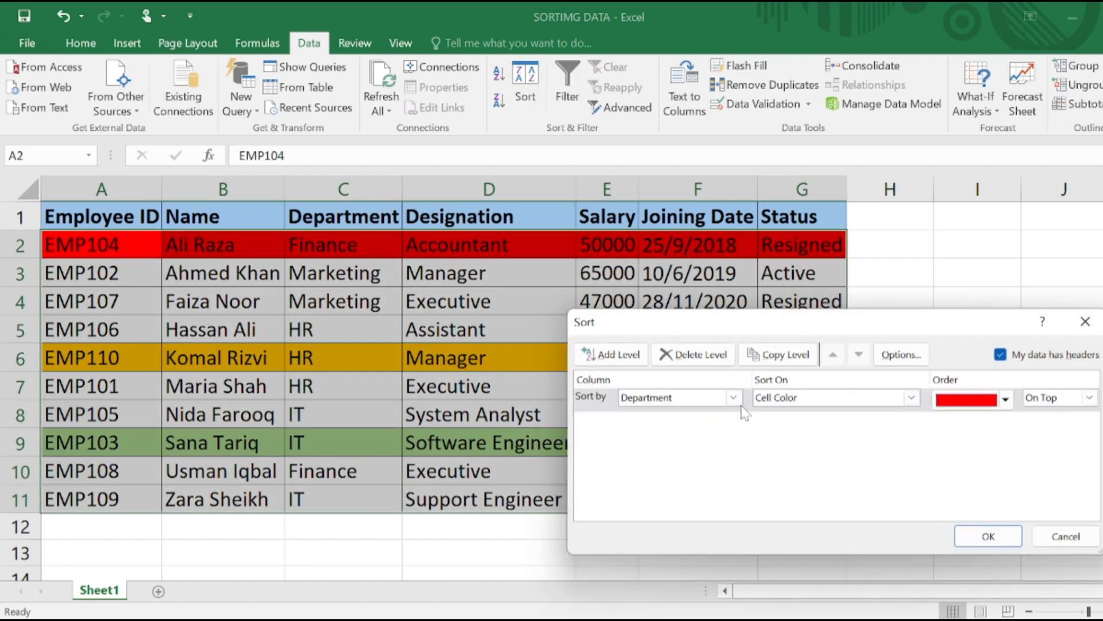
pyautogui.click(606, 355)
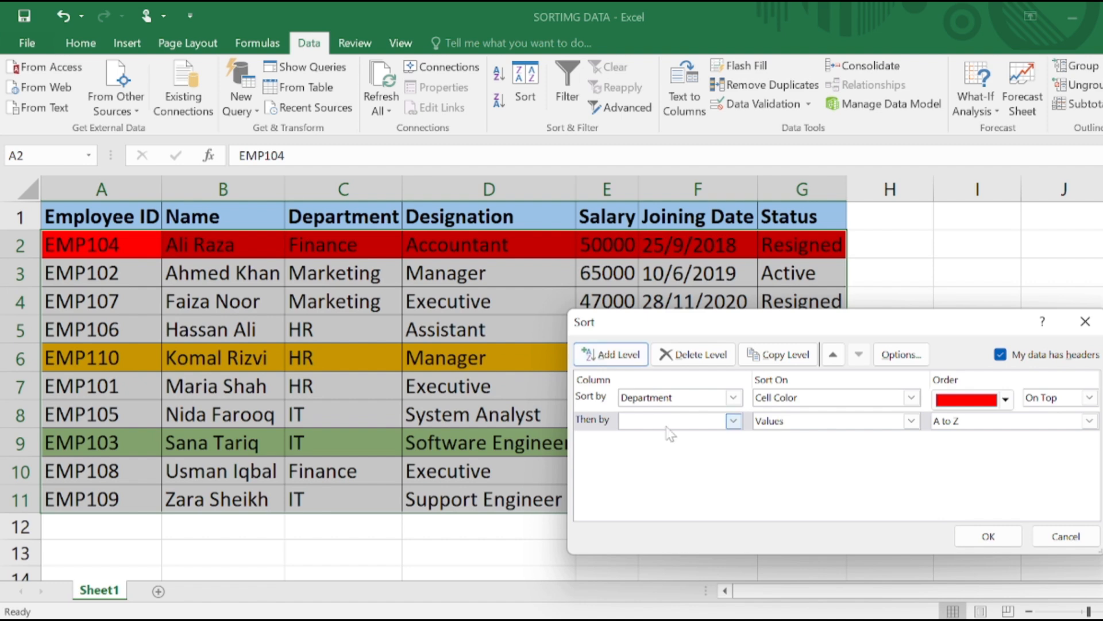
pyautogui.click(699, 424)
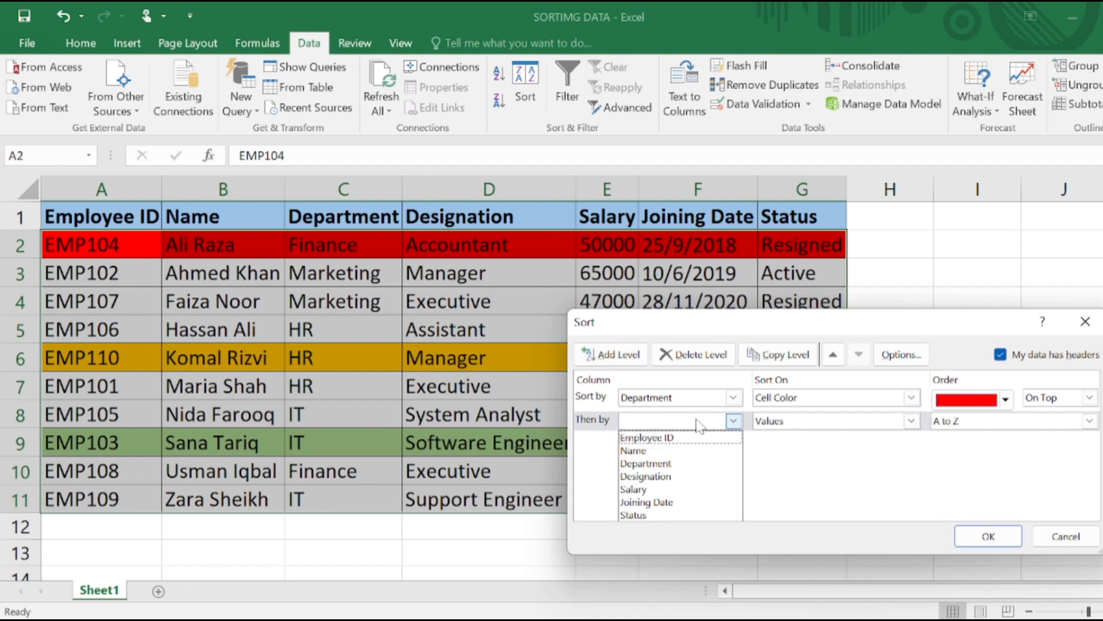
pyautogui.click(696, 463)
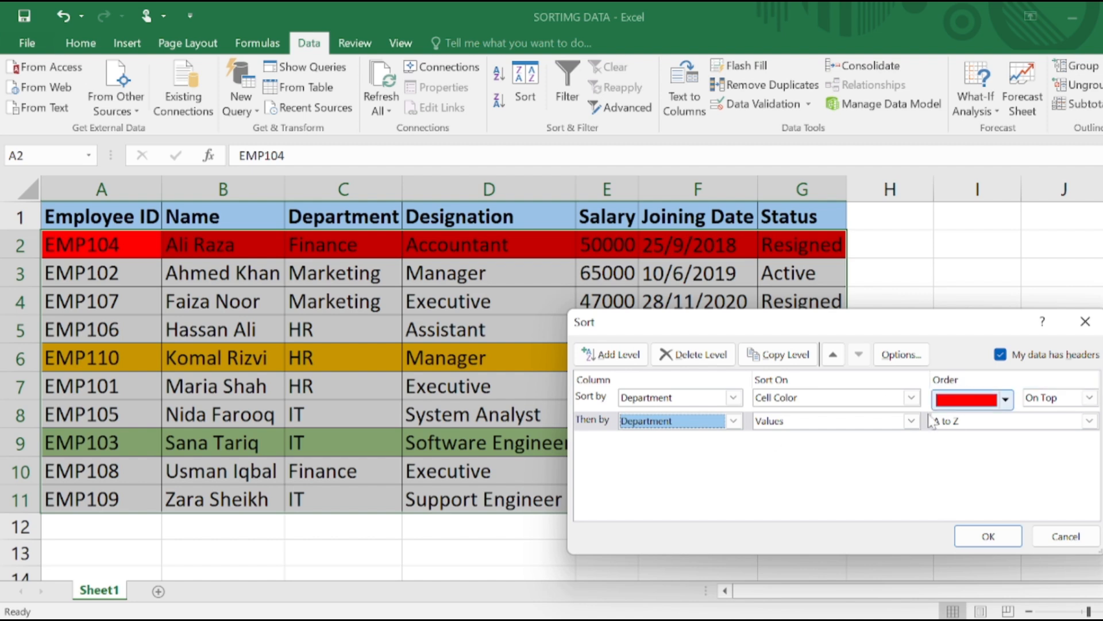
pyautogui.click(912, 421)
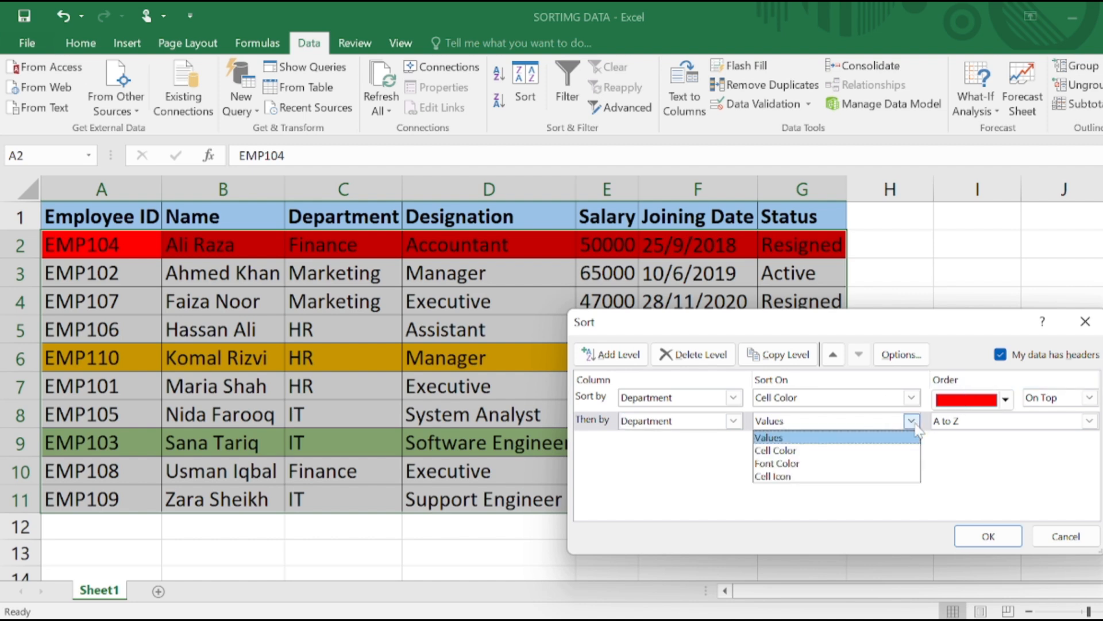
pyautogui.click(834, 451)
pyautogui.click(1006, 425)
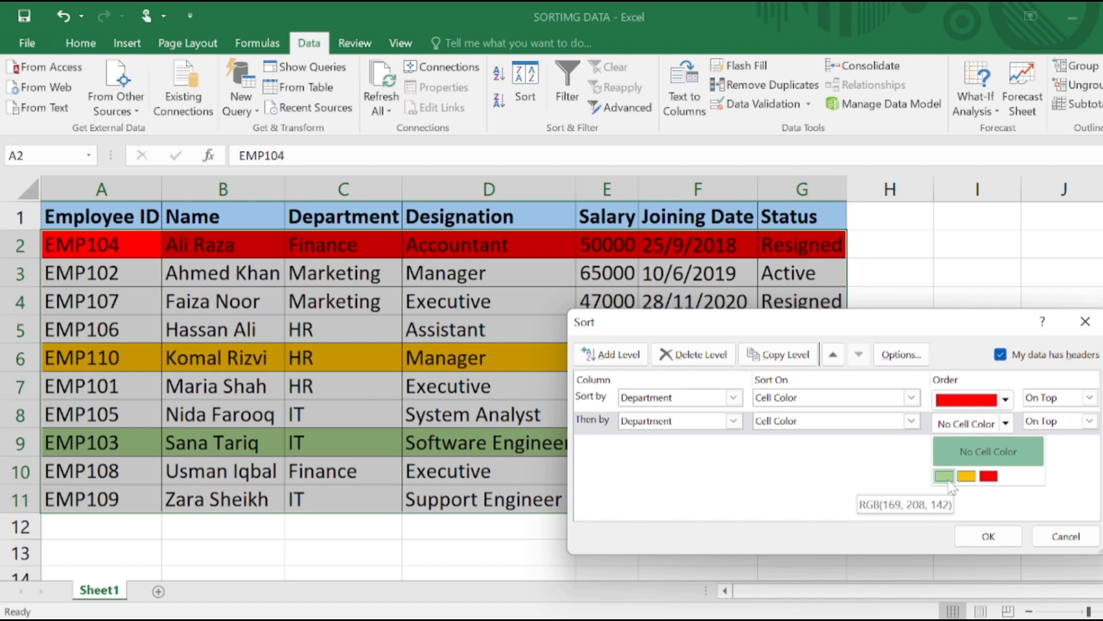
pyautogui.click(945, 477)
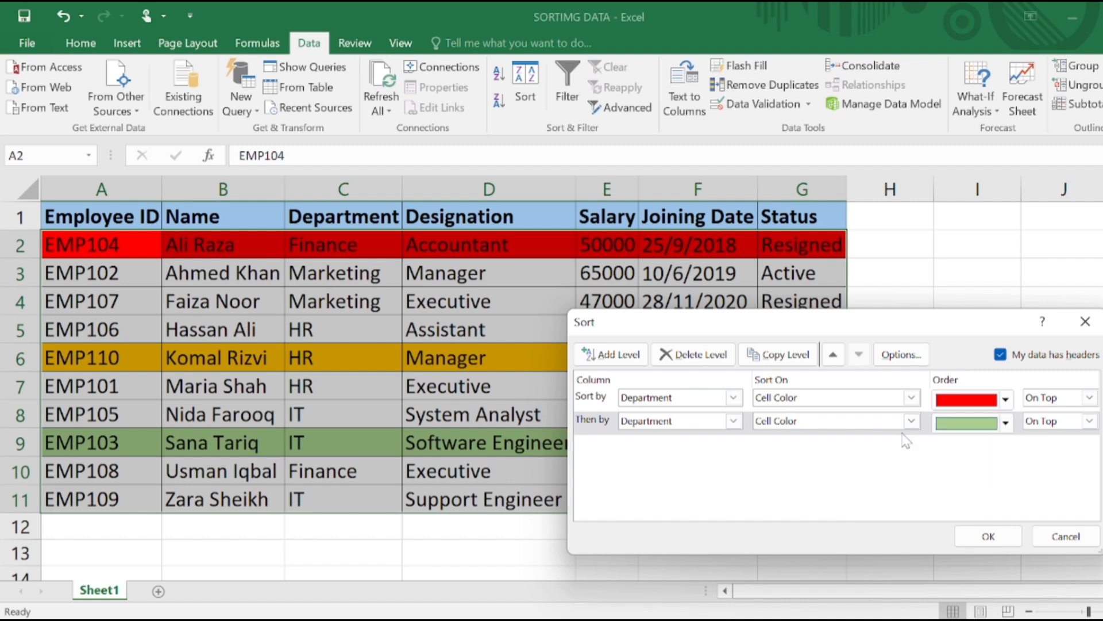
# Add and delete an empty third sort level, and apply the two-level Department color sort to the employee table
pyautogui.click(604, 354)
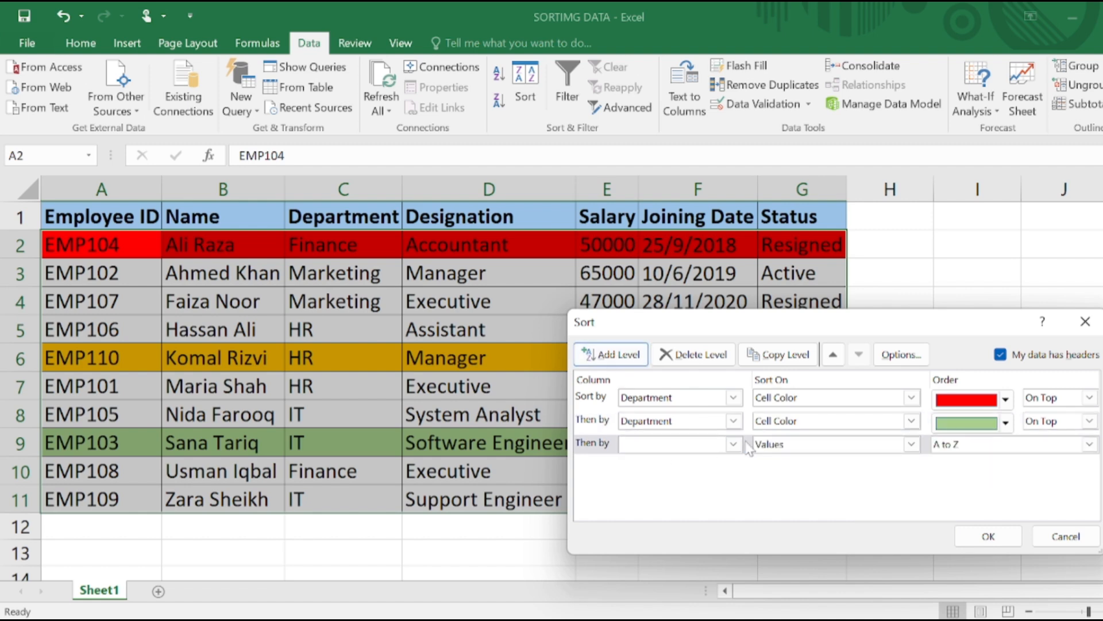
pyautogui.click(699, 355)
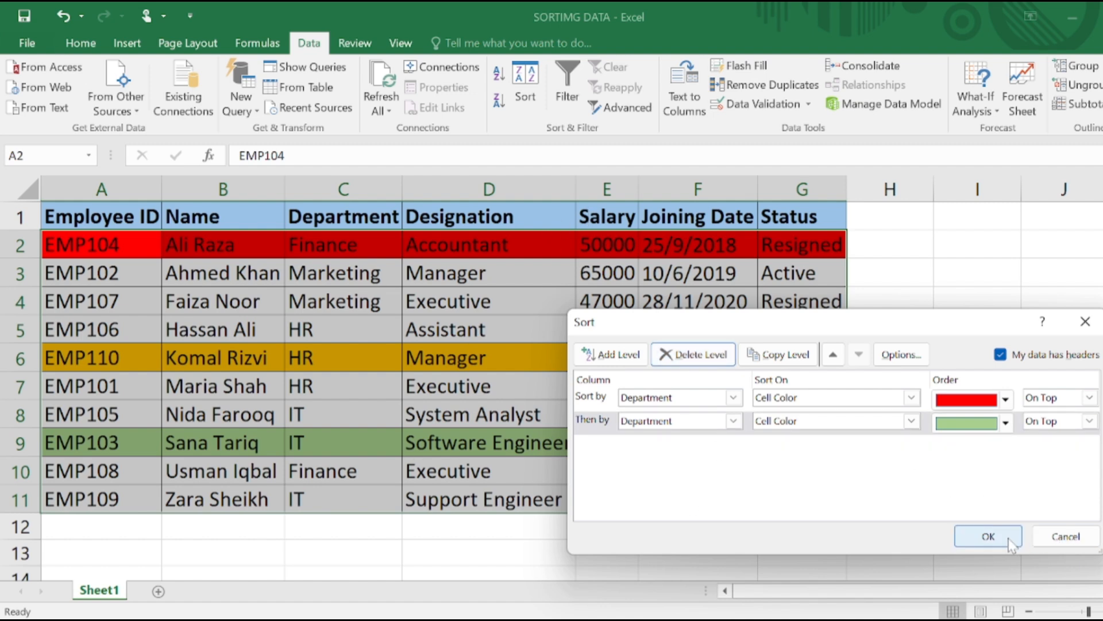
pyautogui.click(988, 536)
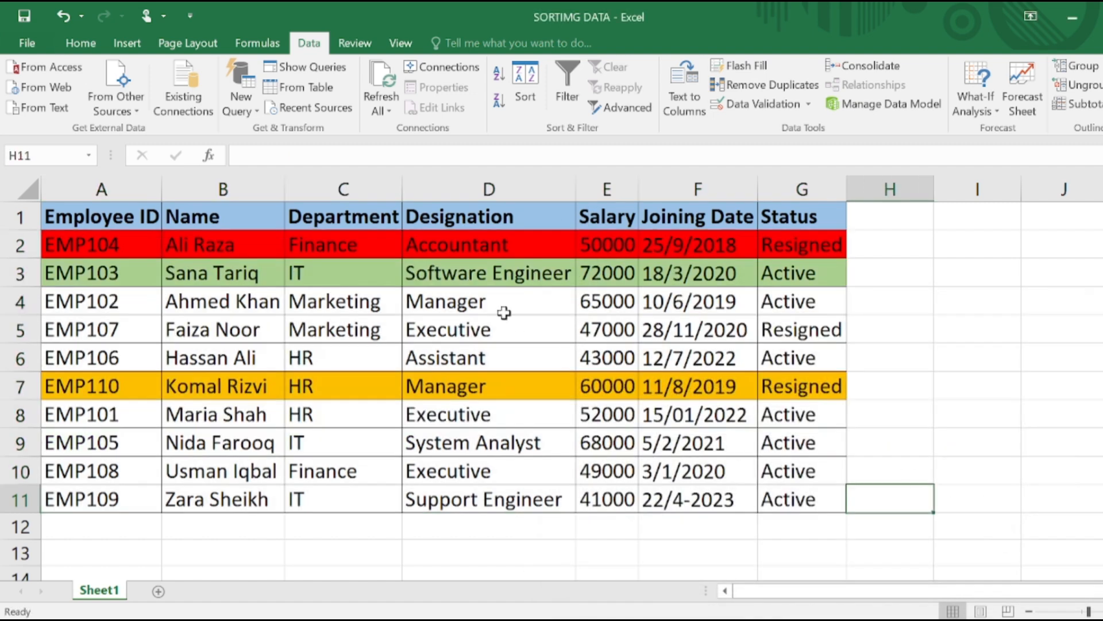
pyautogui.click(189, 262)
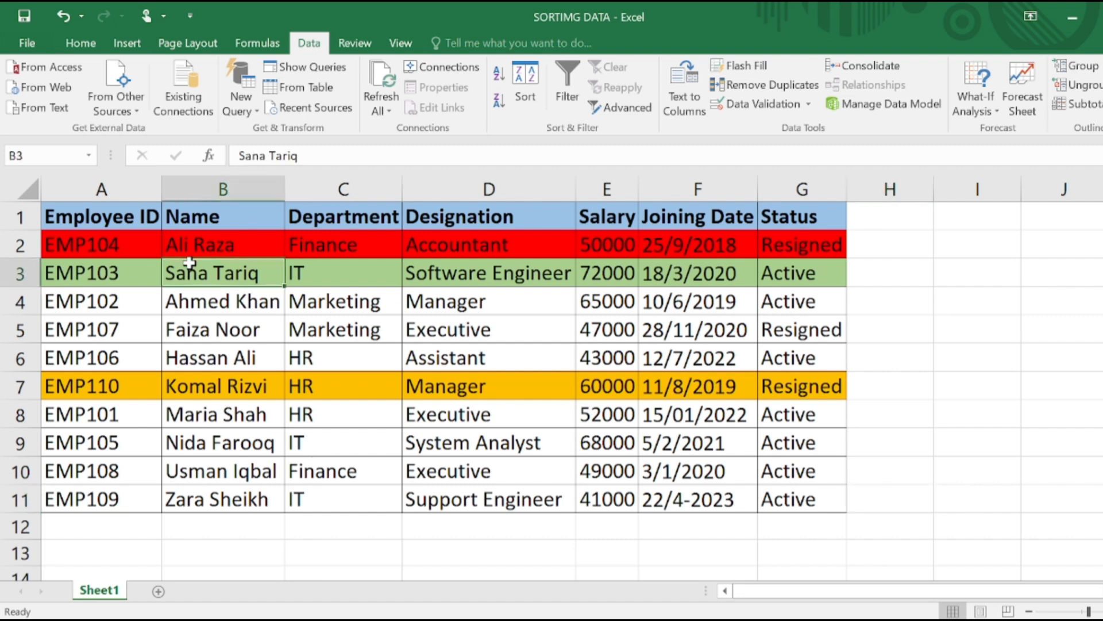
pyautogui.click(411, 385)
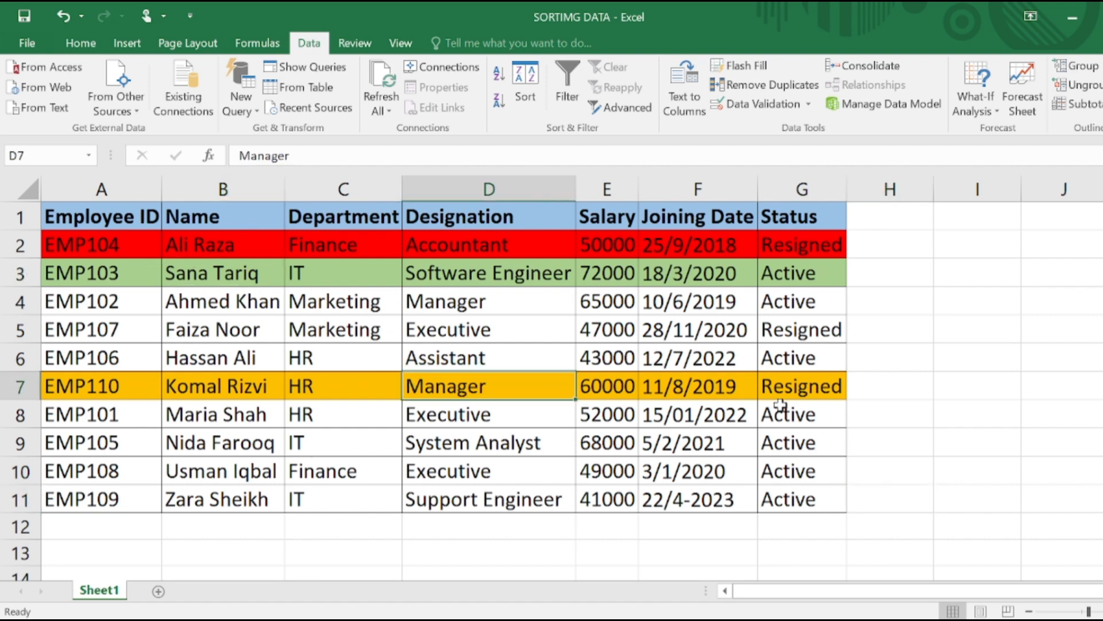